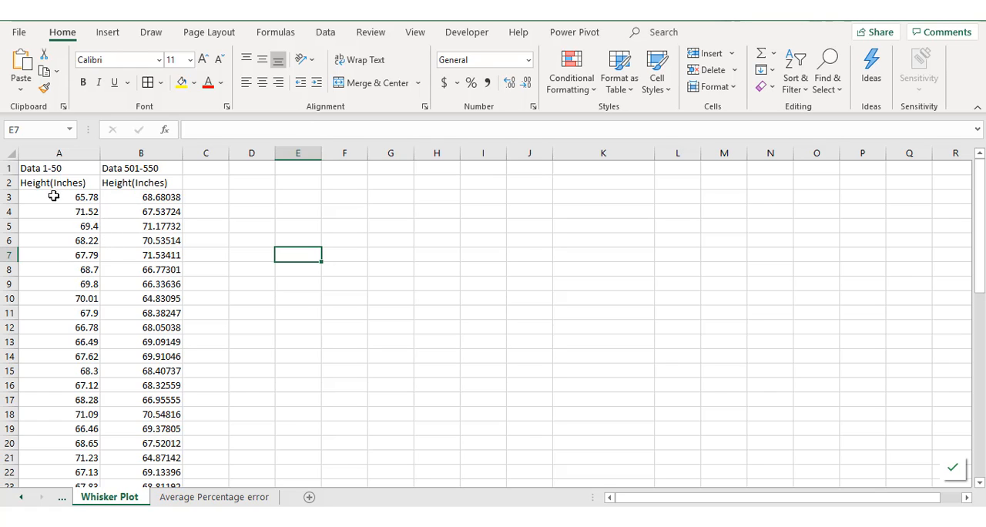
Insert a Box and Whisker chart from the two columns of height data in A3:B52
{"action": "left_click_drag", "start_coordinate": [53, 196], "coordinate": [148, 471]}
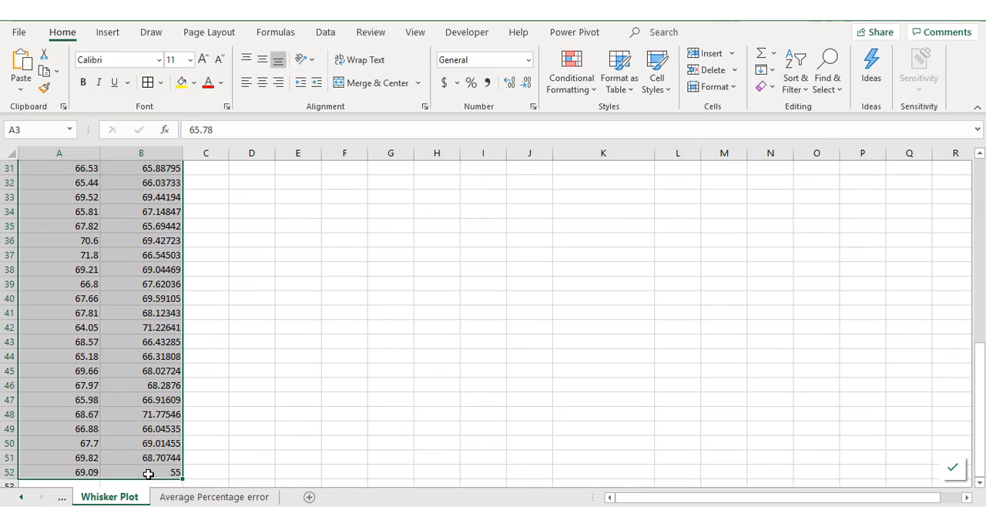
{"action": "left_click", "coordinate": [109, 32]}
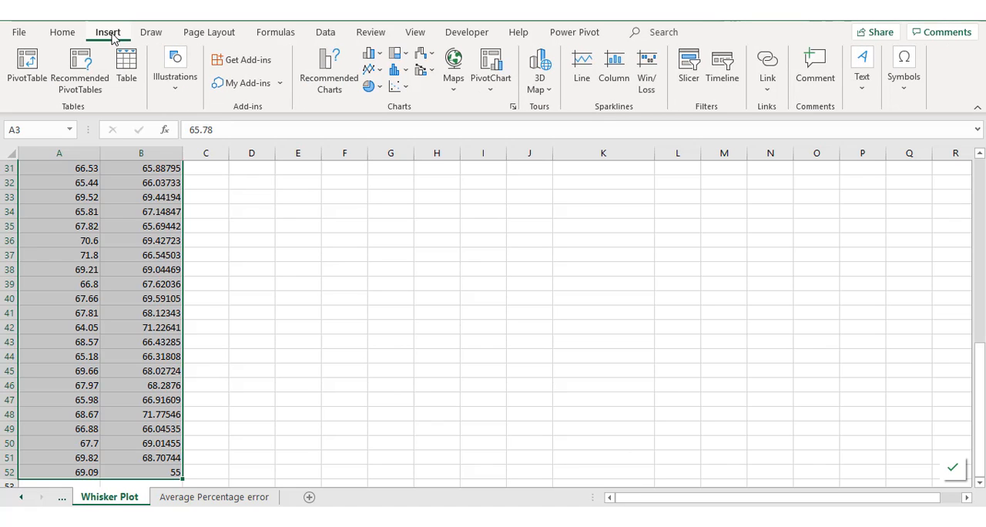
{"action": "left_click", "coordinate": [329, 80]}
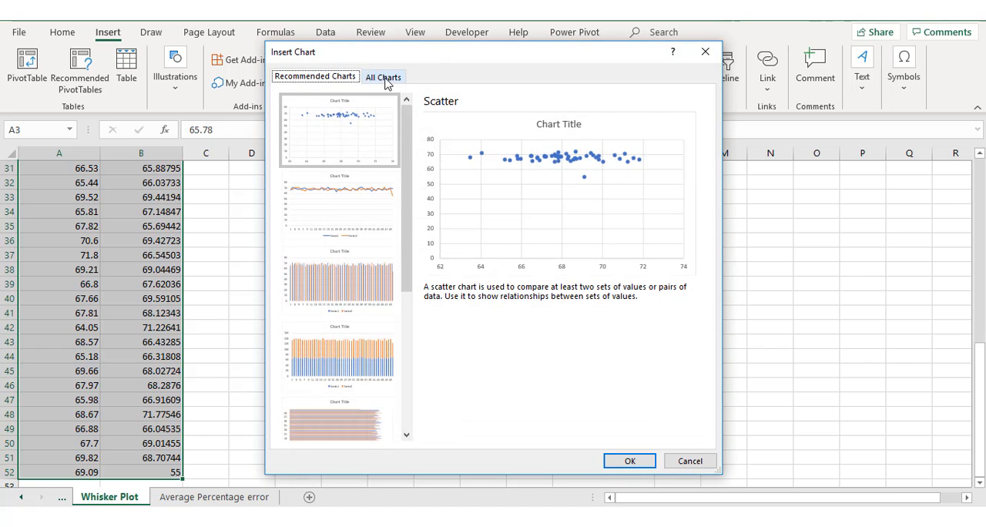
{"action": "left_click", "coordinate": [385, 77]}
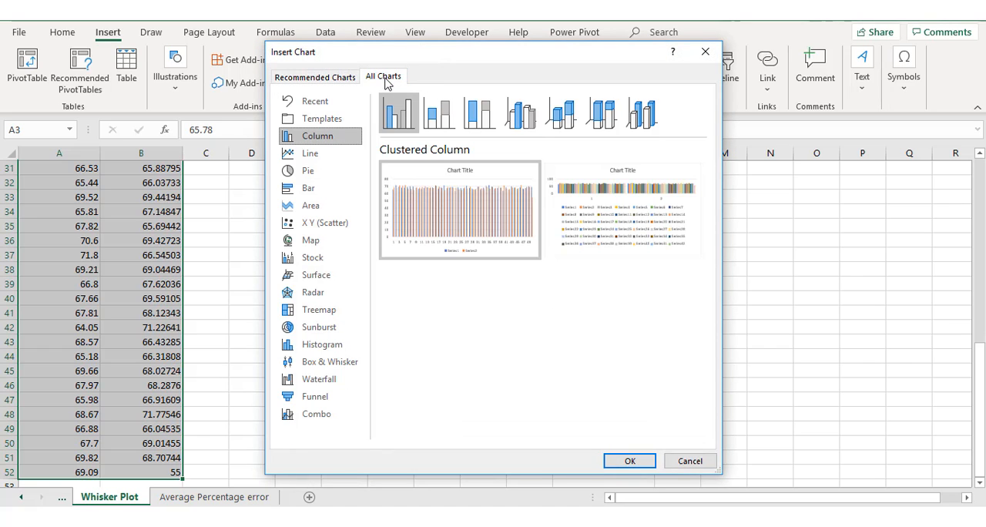
{"action": "left_click", "coordinate": [315, 365]}
{"action": "mouse_move", "coordinate": [414, 220]}
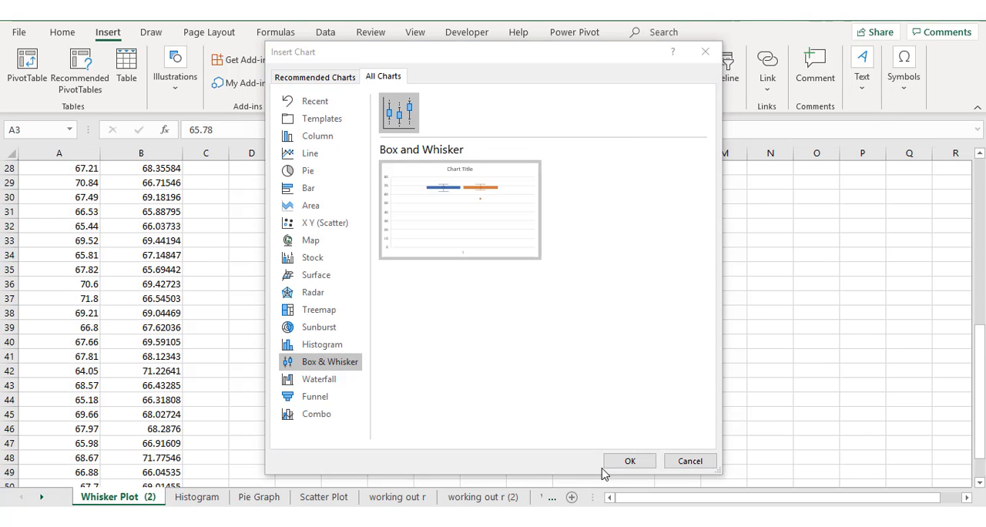
{"action": "left_click", "coordinate": [630, 460]}
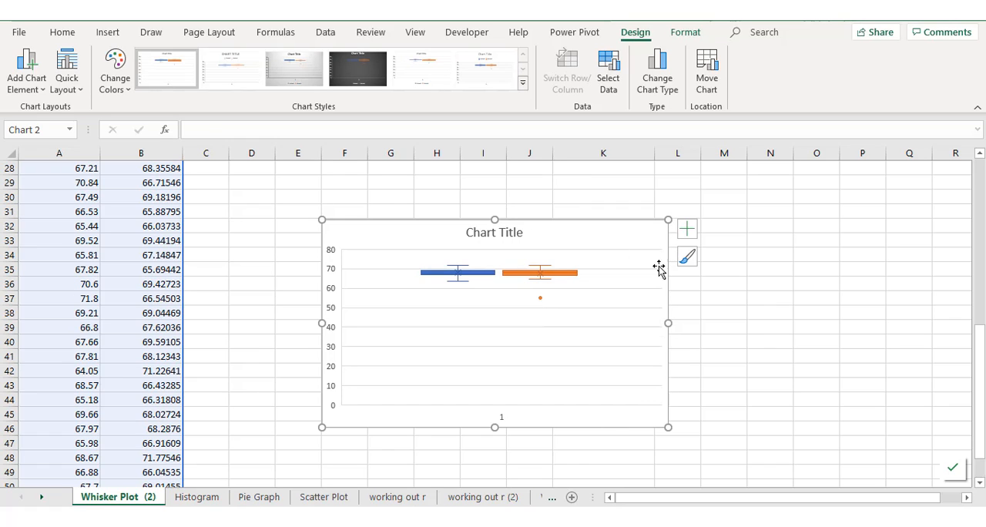
Add axis titles and data labels to the box and whisker chart
{"action": "left_click", "coordinate": [687, 231]}
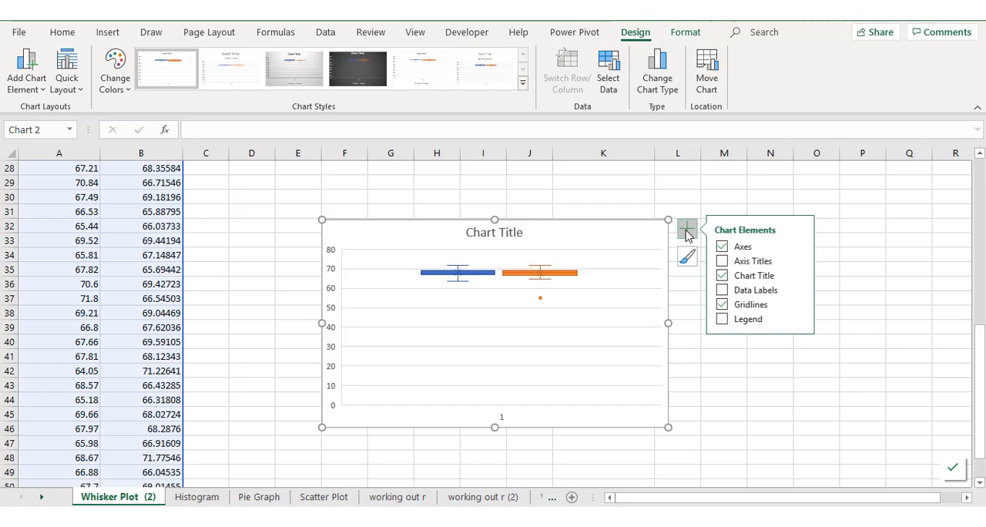
{"action": "left_click", "coordinate": [722, 262]}
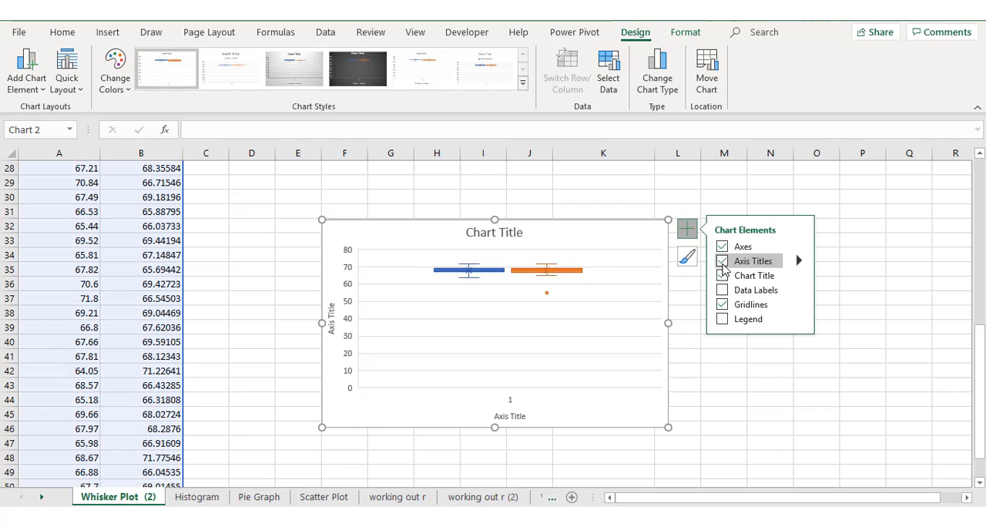
{"action": "left_click", "coordinate": [722, 290]}
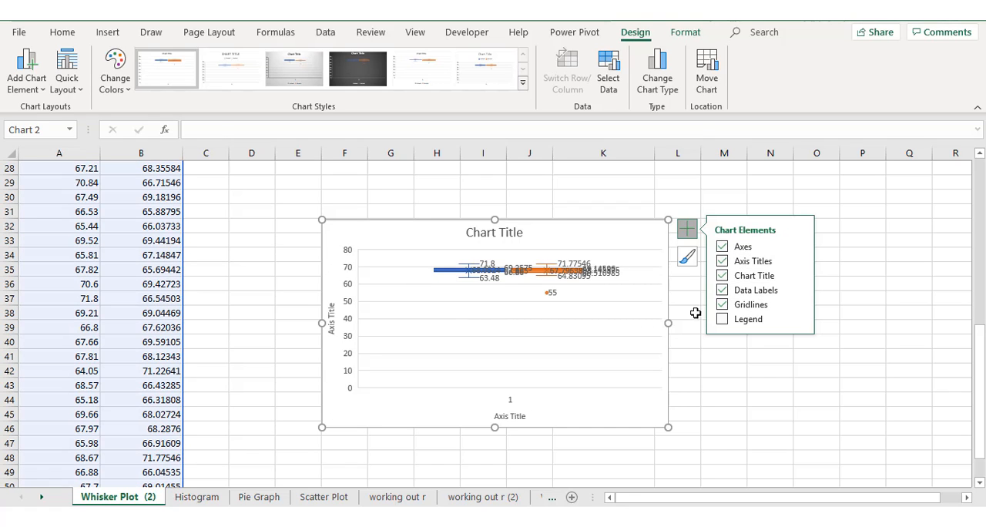
Change the chart title to "Whisker Plot"
{"action": "left_click", "coordinate": [493, 235]}
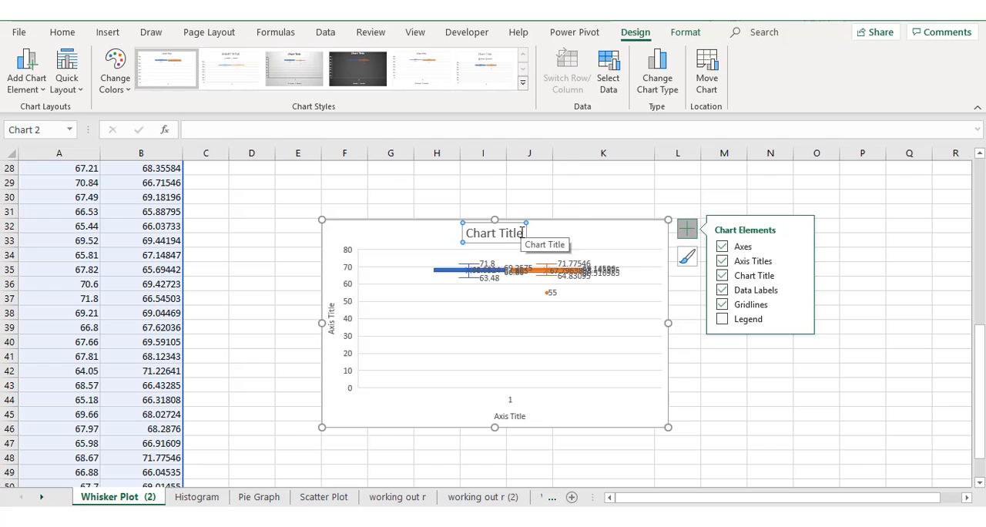
{"action": "triple_click", "coordinate": [476, 236]}
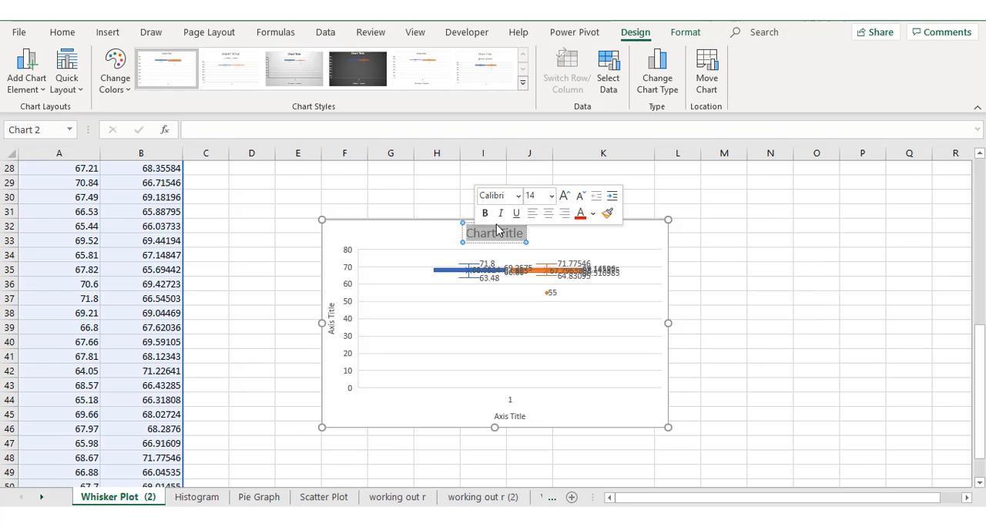
{"action": "key", "text": "BackSpace"}
{"action": "type", "text": "Whis"}
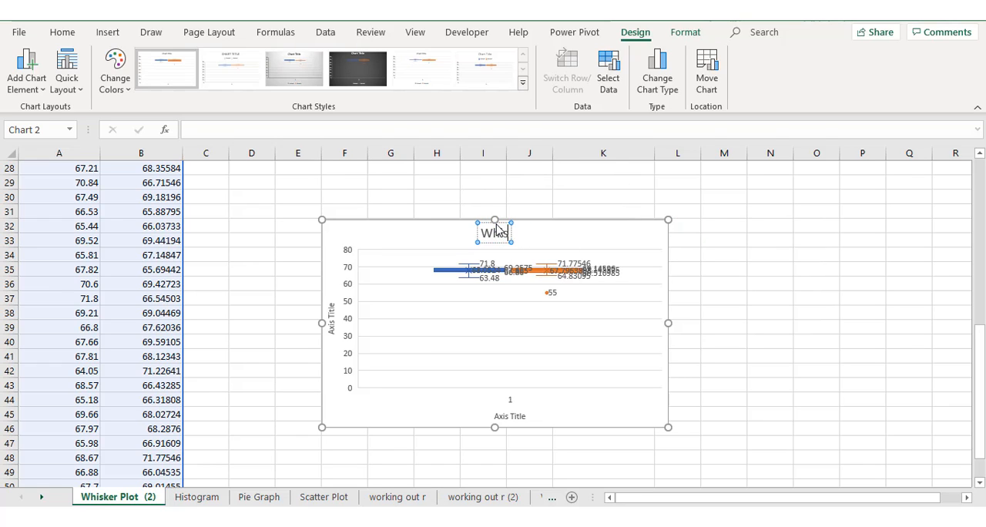
{"action": "type", "text": "ker Plot"}
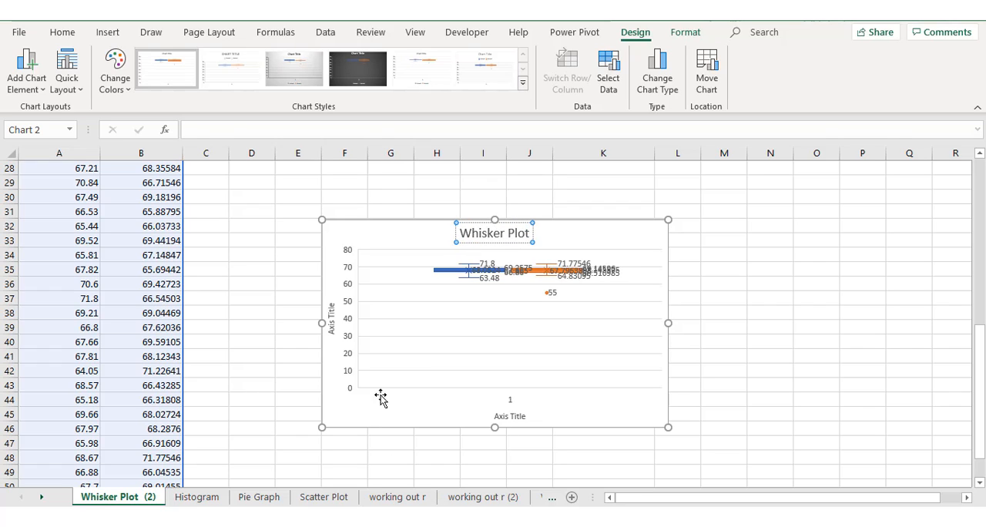
Replace the vertical axis title with "Height(inches)"
{"action": "left_click", "coordinate": [331, 324]}
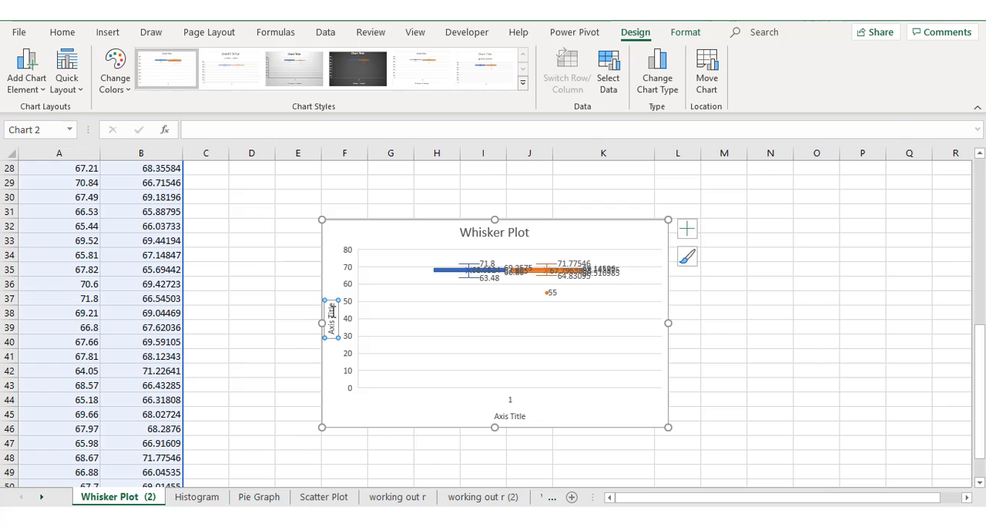
{"action": "left_click", "coordinate": [333, 306]}
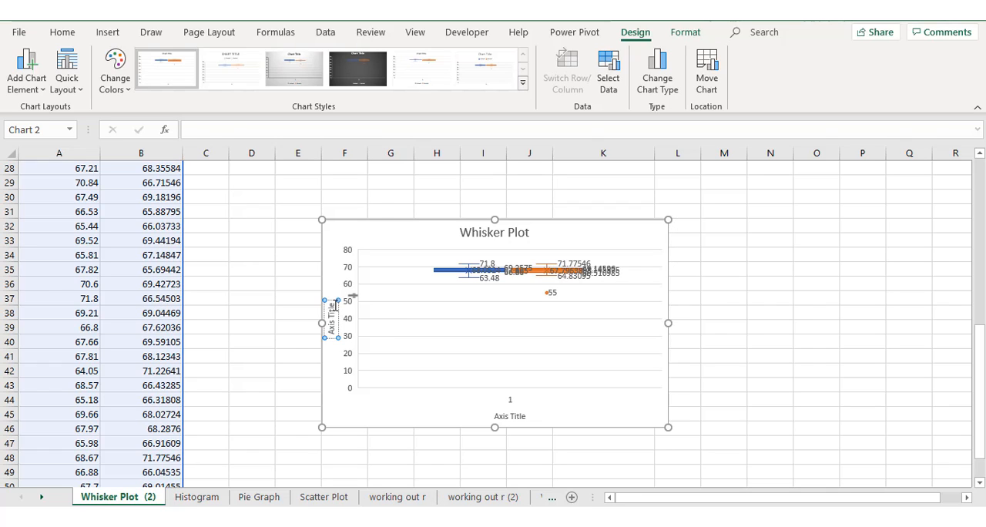
{"action": "key", "text": "BackSpace"}
{"action": "key", "text": "BackSpace"}
{"action": "key", "text": "BackSpace"}
{"action": "key", "text": "BackSpace"}
{"action": "key", "text": "BackSpace"}
{"action": "key", "text": "BackSpace"}
{"action": "key", "text": "BackSpace"}
{"action": "key", "text": "BackSpace"}
{"action": "key", "text": "BackSpace"}
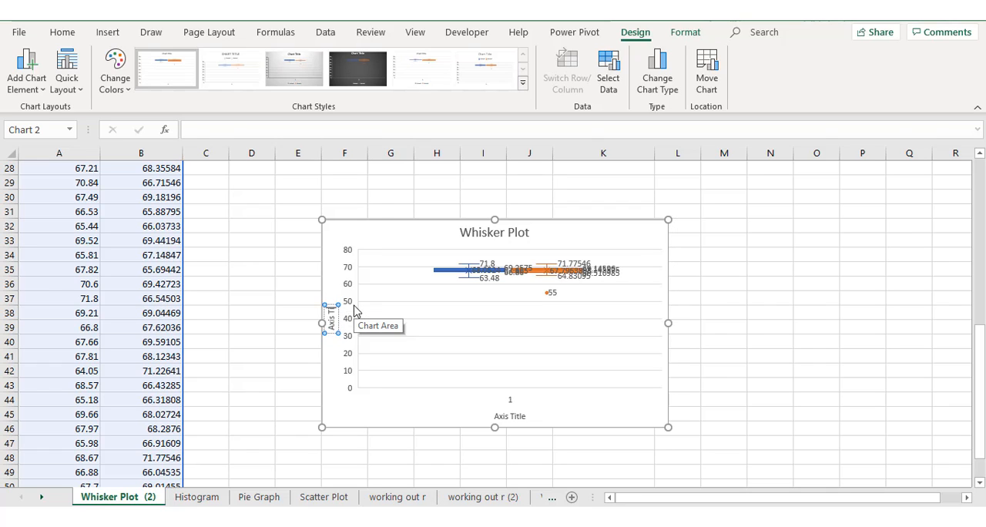
{"action": "key", "text": "BackSpace"}
{"action": "type", "text": "Height(inches"}
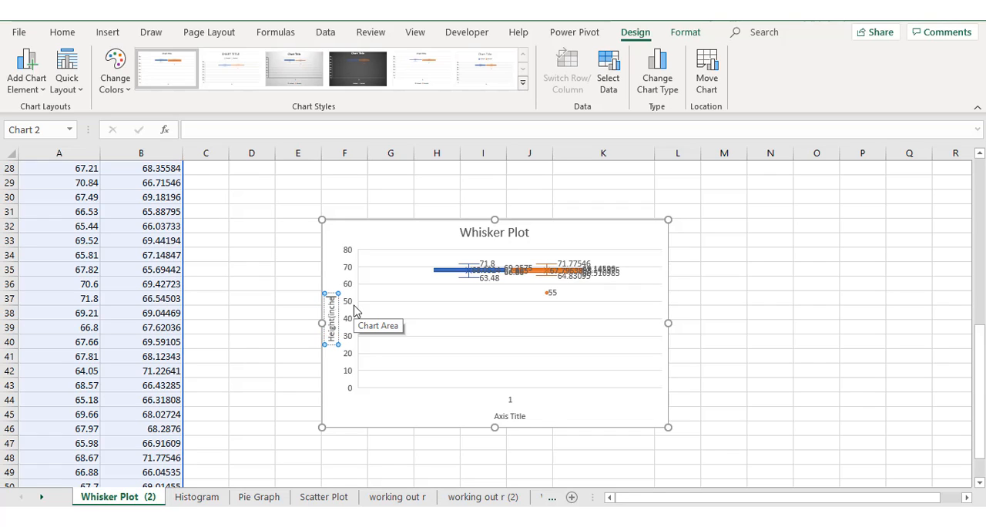
{"action": "type", "text": ")"}
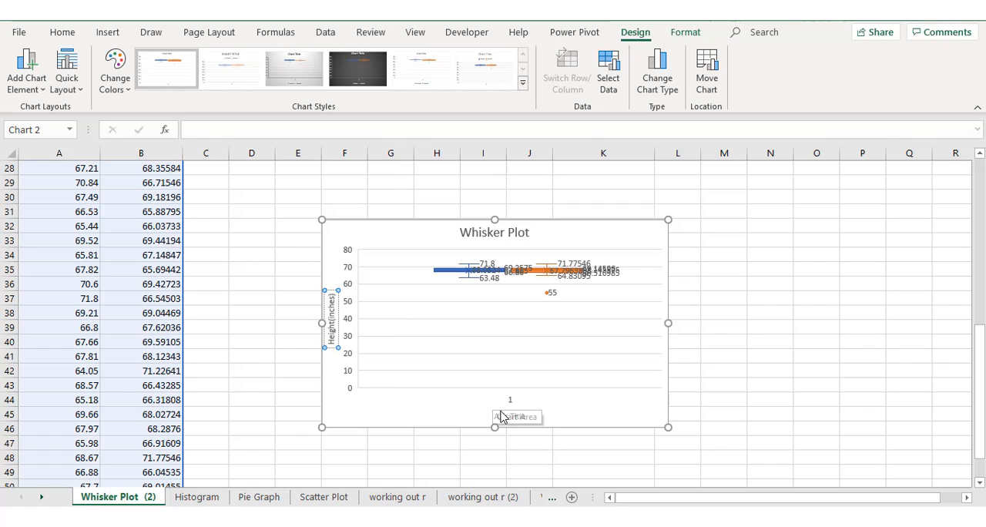
Delete the chart's horizontal category axis, keeping its axis title
{"action": "left_click", "coordinate": [511, 416]}
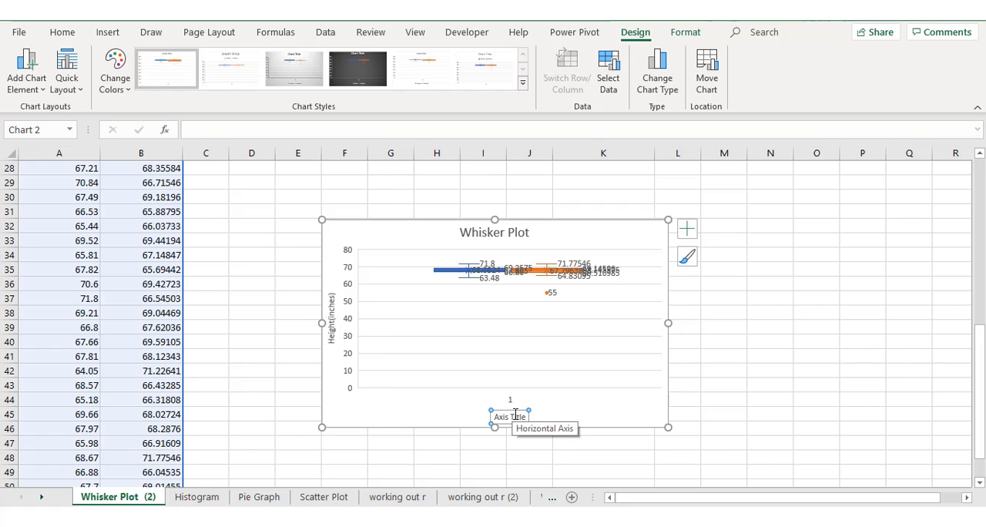
{"action": "left_click", "coordinate": [513, 402]}
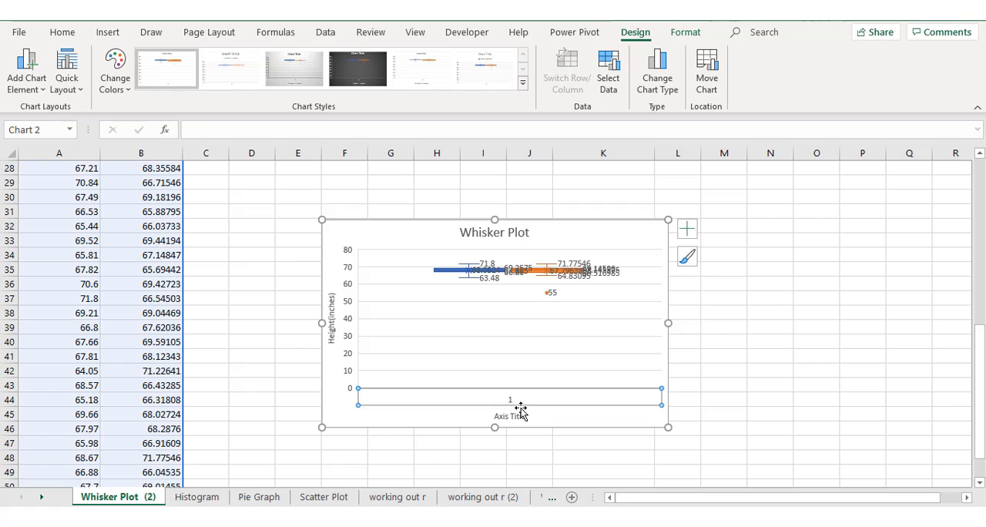
{"action": "key", "text": "Delete"}
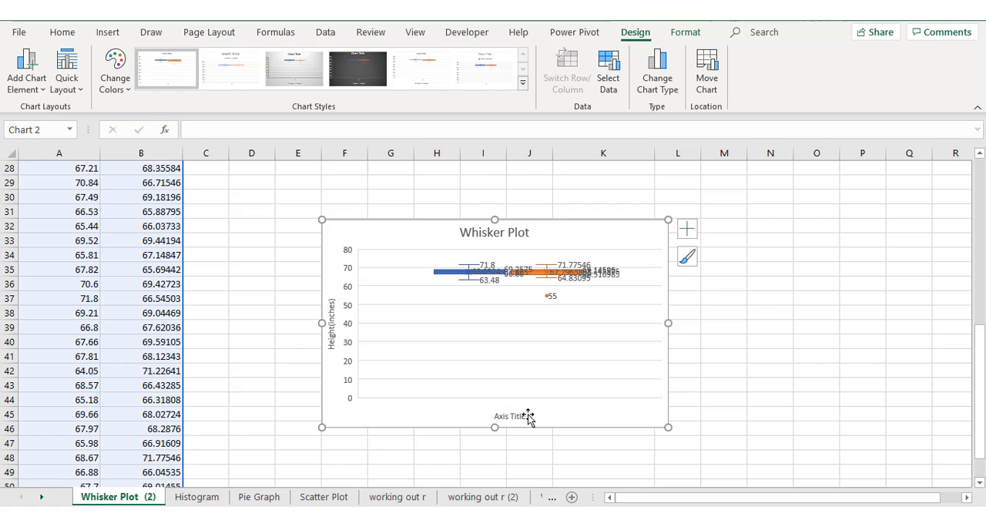
Replace the horizontal axis title with "Group 1 Data and Group 2 Data"
{"action": "left_click", "coordinate": [513, 417]}
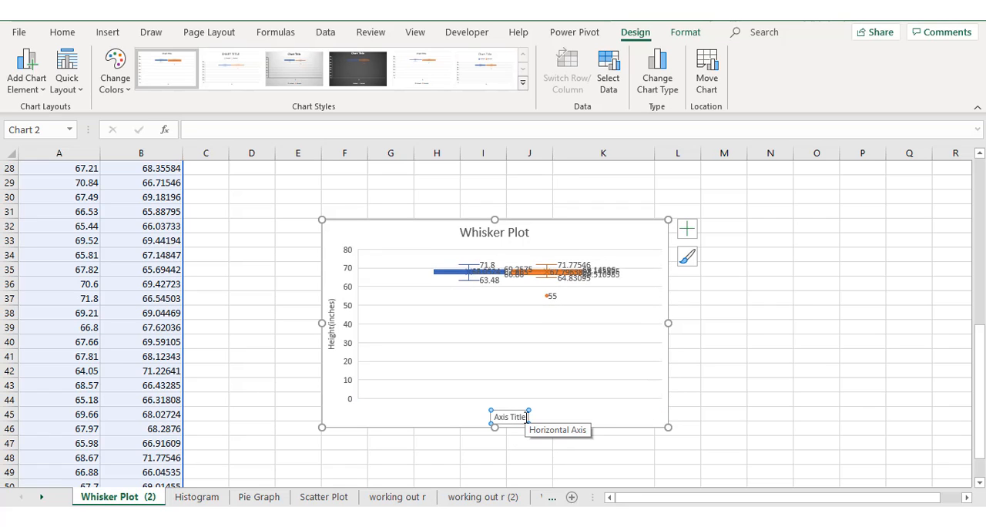
{"action": "left_click_drag", "start_coordinate": [527, 417], "coordinate": [493, 417]}
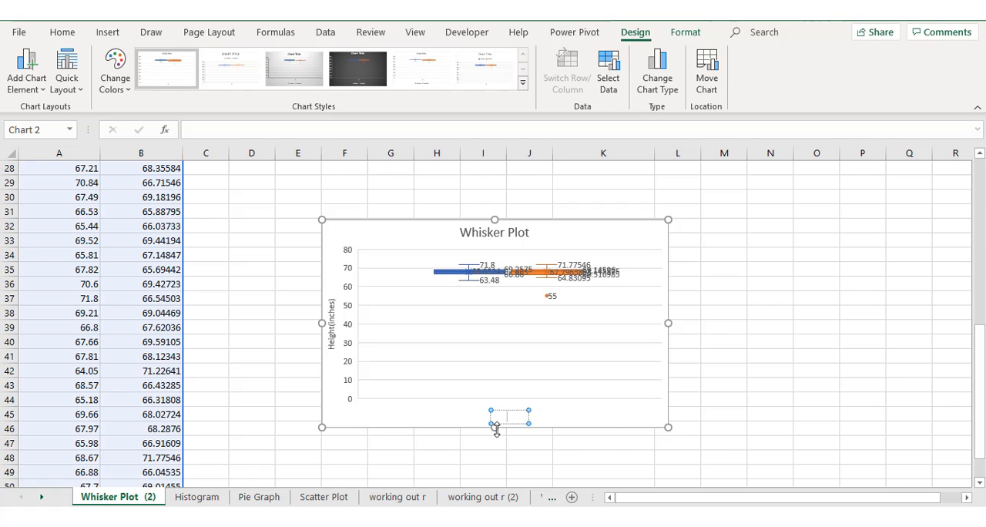
{"action": "type", "text": "Group 1 Data and Group 2 Data"}
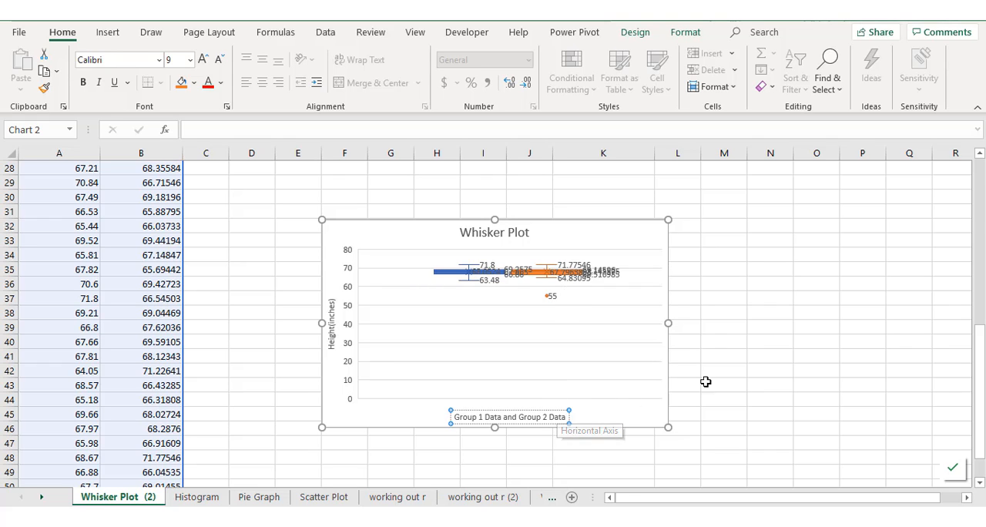
{"action": "left_click", "coordinate": [755, 380]}
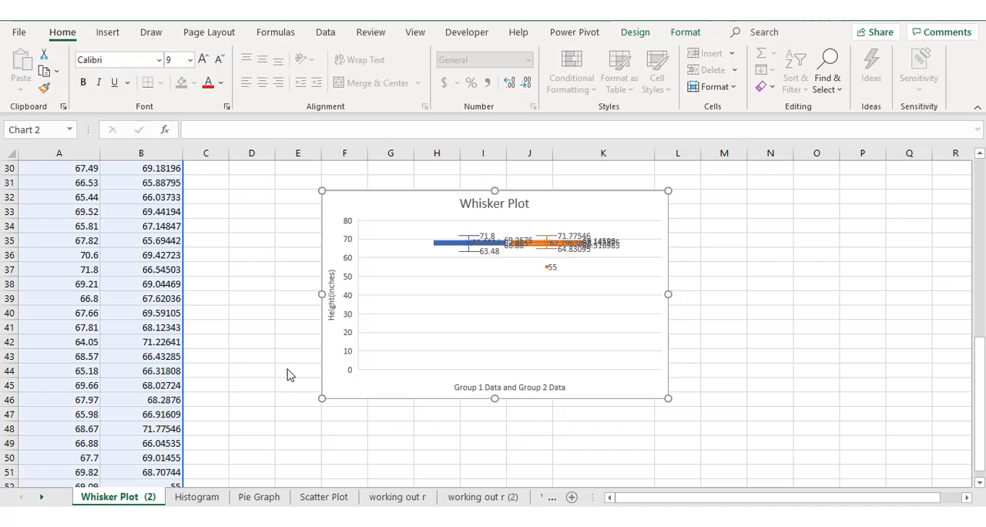
Set the minimum bound of the chart's vertical axis to 50
{"action": "left_click", "coordinate": [353, 336]}
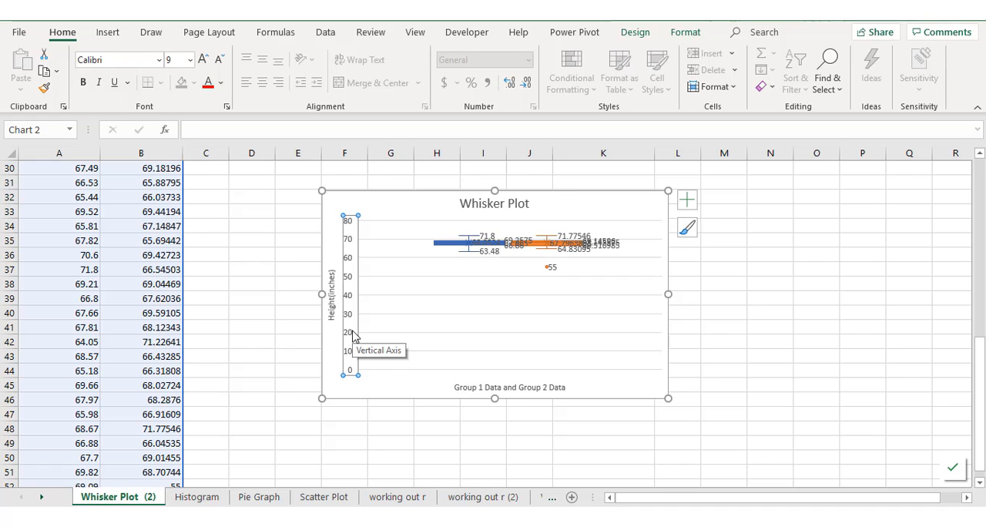
{"action": "right_click", "coordinate": [349, 336]}
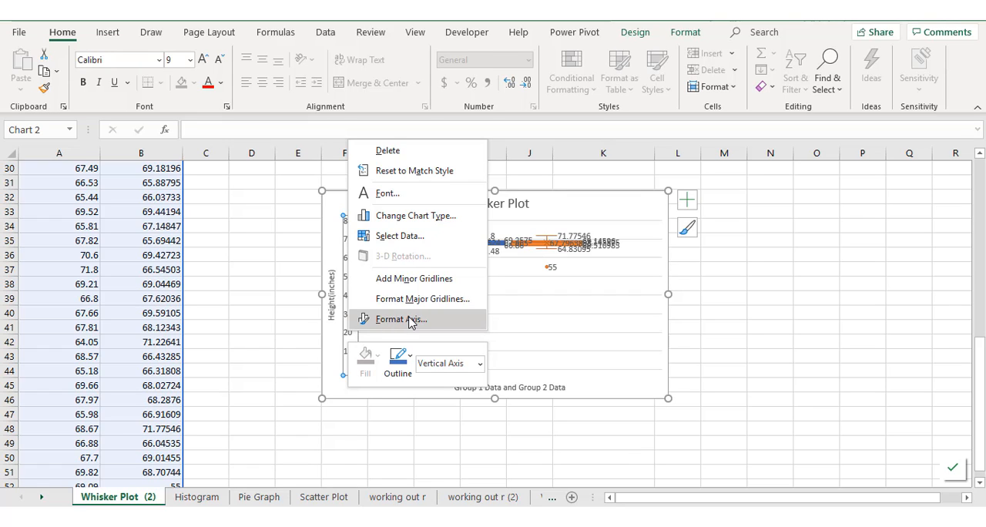
{"action": "left_click", "coordinate": [401, 319]}
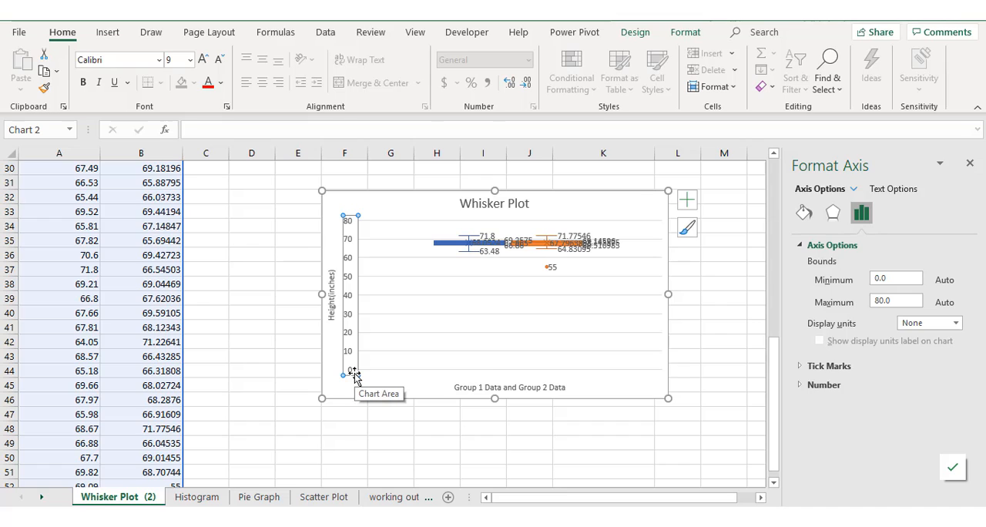
{"action": "left_click", "coordinate": [890, 278]}
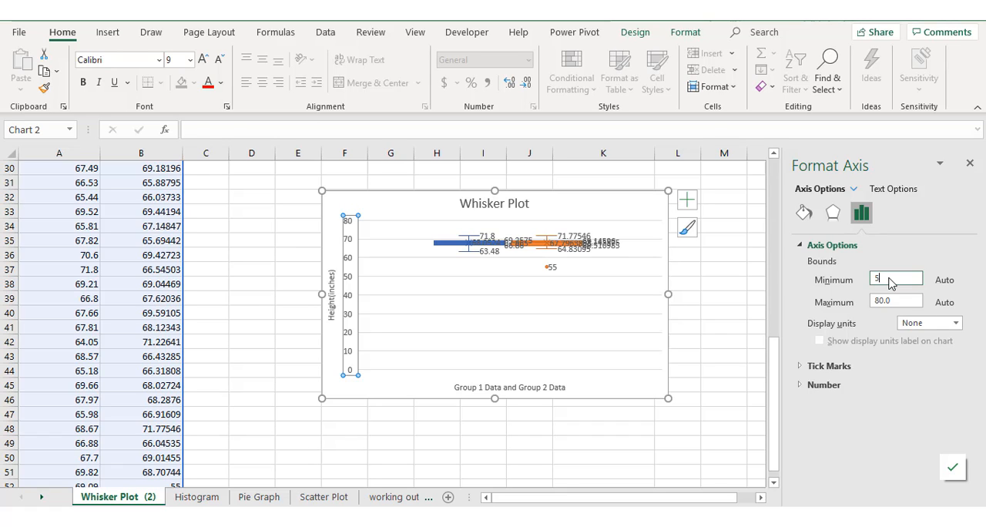
{"action": "type", "text": "50"}
{"action": "key", "text": "Return"}
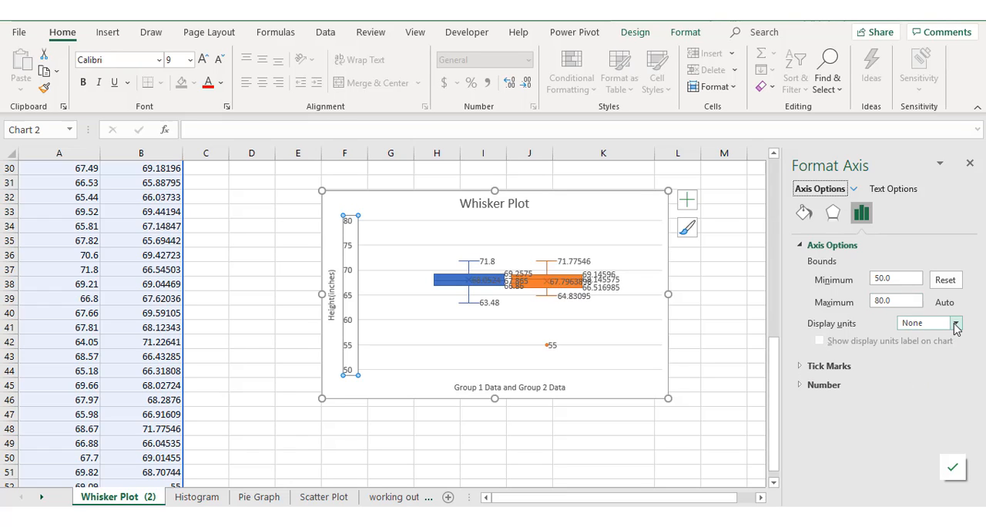
Format the vertical axis labels with the Number category at 2 decimal places
{"action": "left_click", "coordinate": [802, 386]}
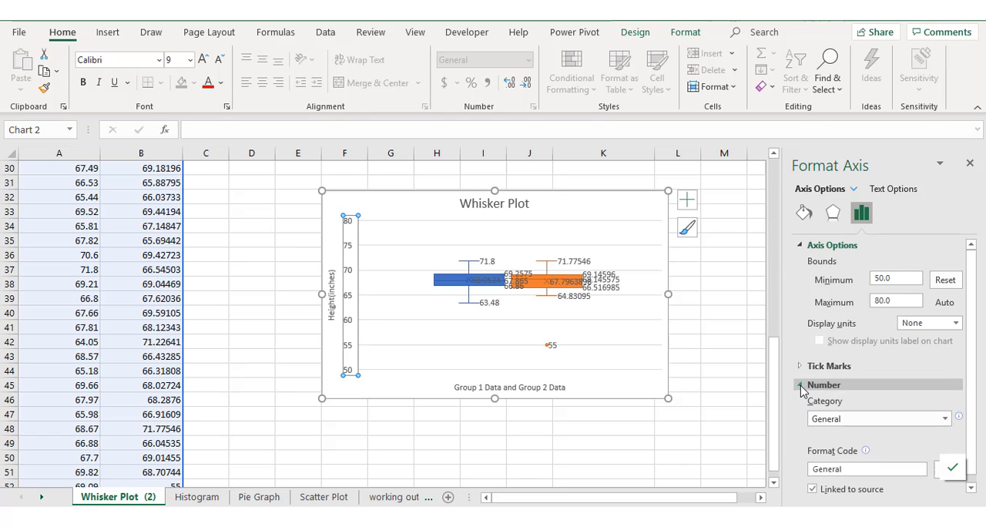
{"action": "left_click", "coordinate": [945, 420]}
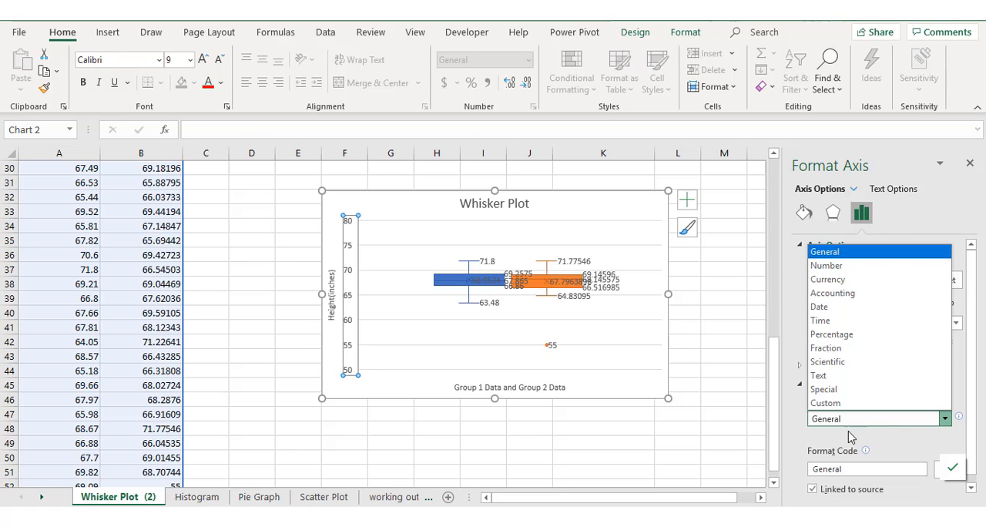
{"action": "left_click", "coordinate": [836, 270]}
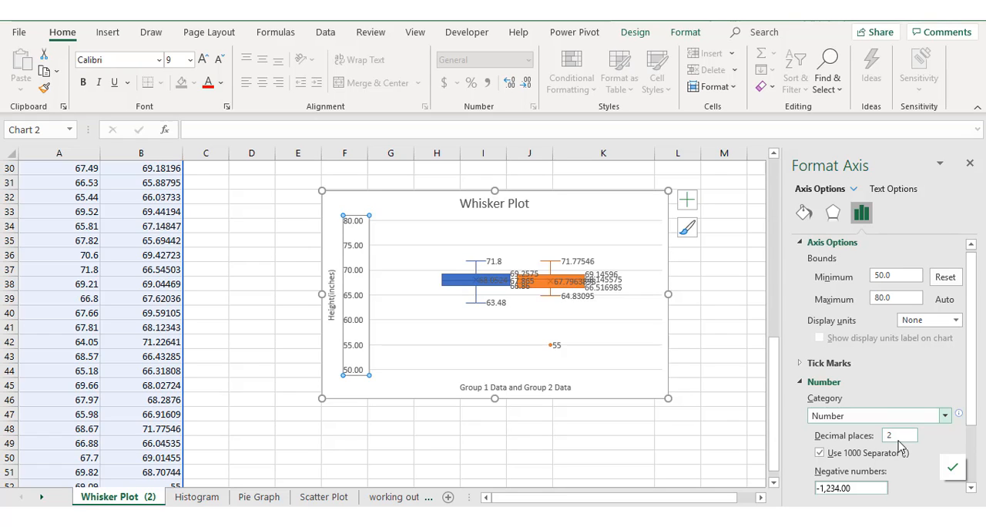
{"action": "left_click", "coordinate": [257, 366]}
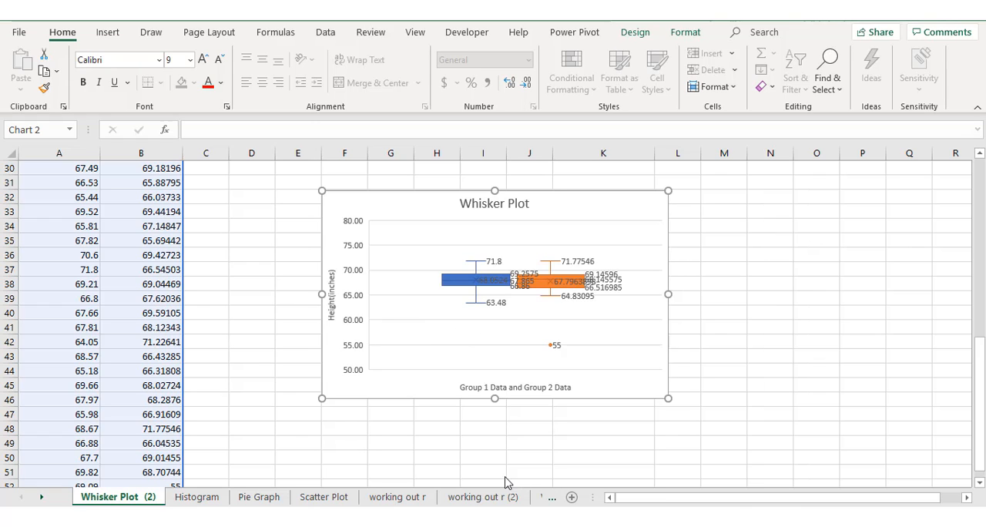
{"action": "mouse_move", "coordinate": [496, 288]}
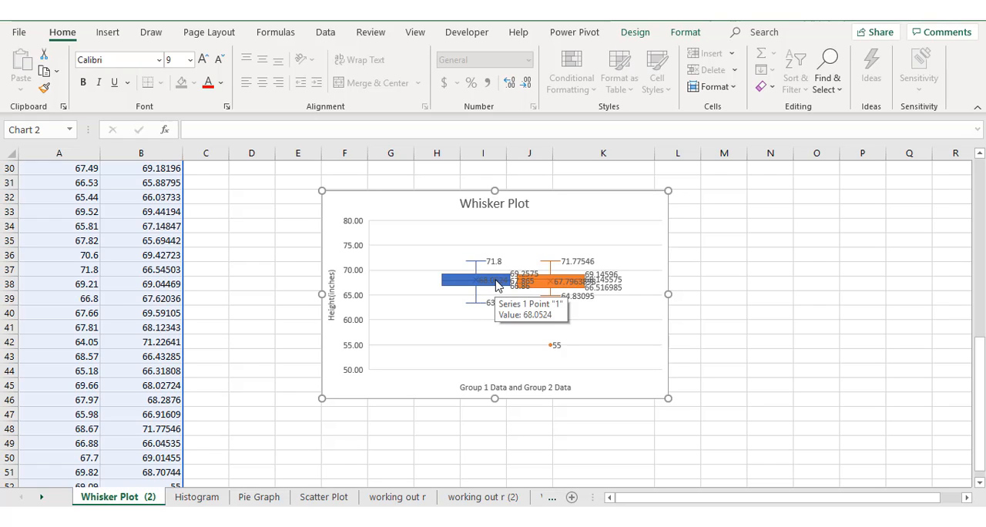
Set the label position of the blue Group 1 box's data labels to Left
{"action": "left_click", "coordinate": [496, 285]}
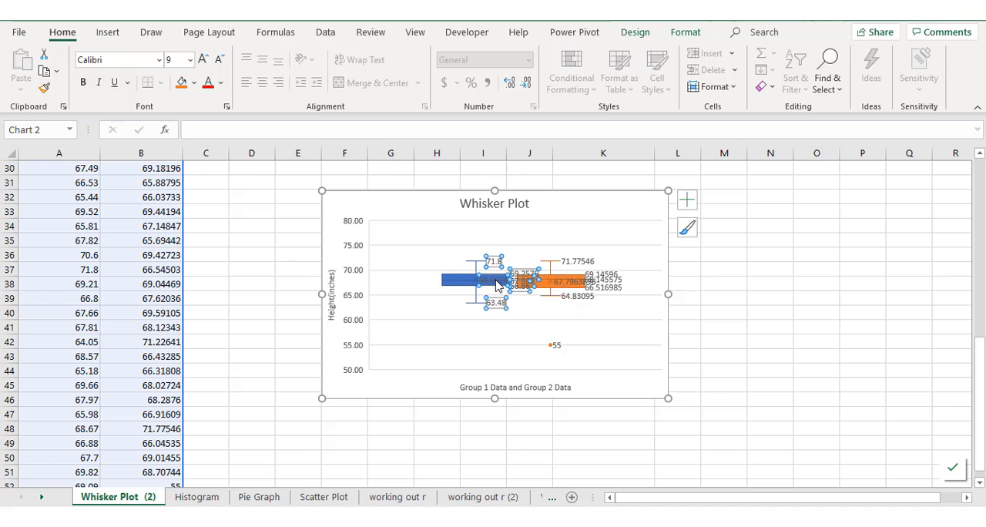
{"action": "right_click", "coordinate": [496, 286]}
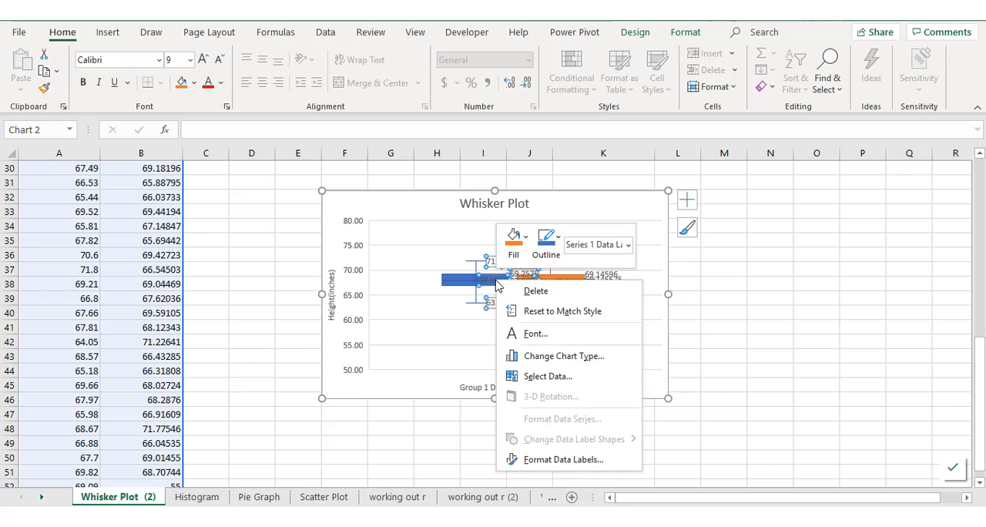
{"action": "left_click", "coordinate": [539, 464]}
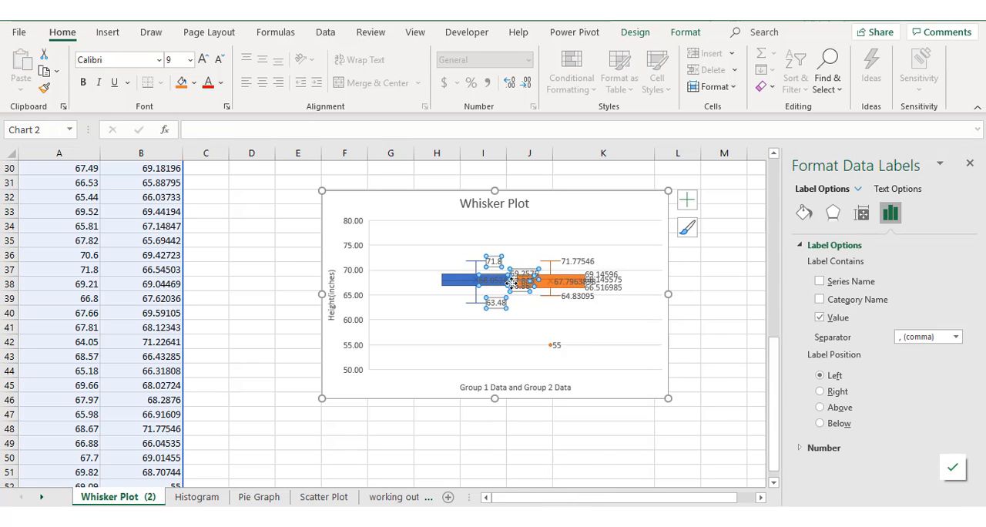
{"action": "mouse_move", "coordinate": [509, 275]}
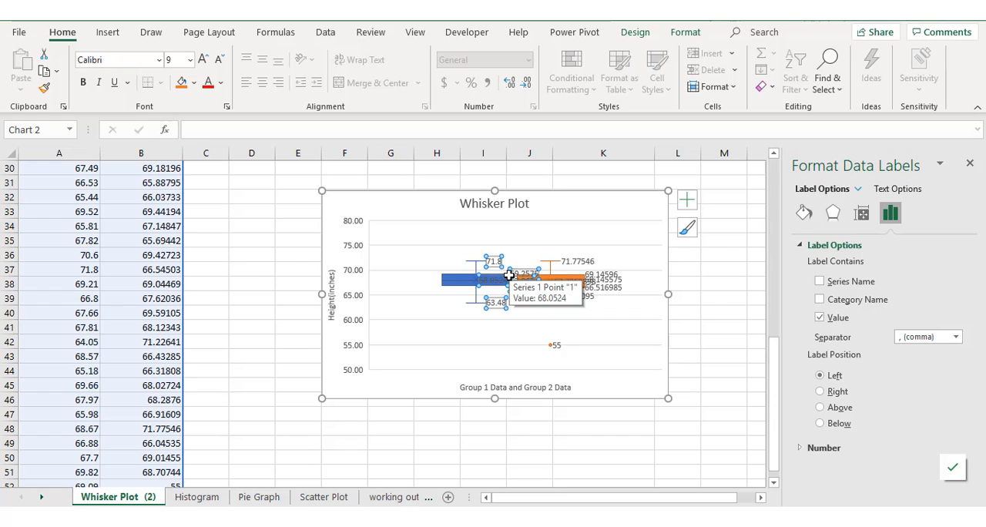
{"action": "left_click", "coordinate": [820, 391]}
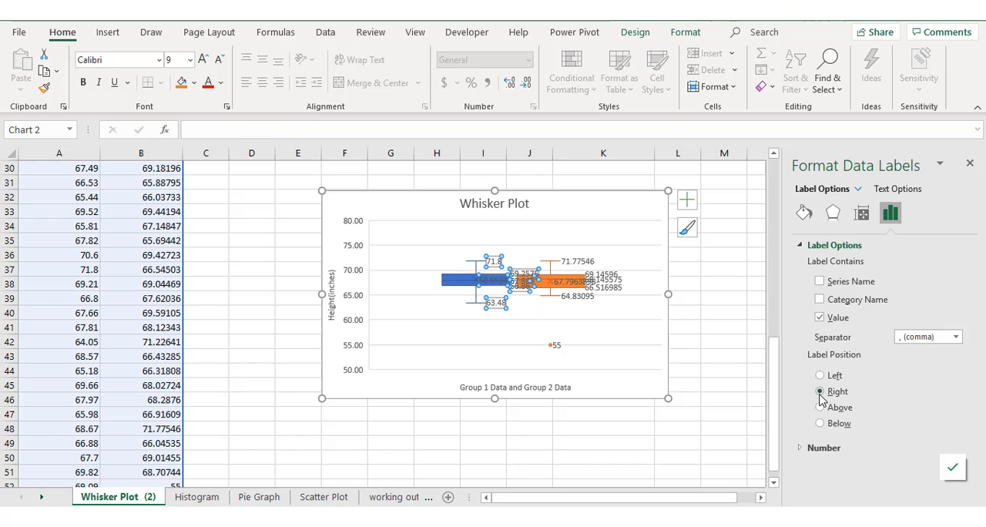
{"action": "left_click", "coordinate": [821, 376]}
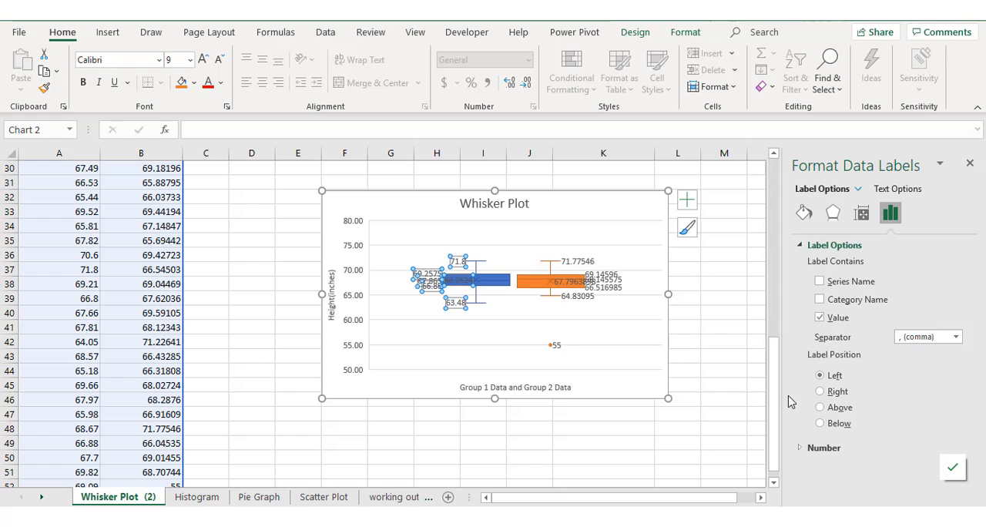
Format the Group 1 data labels with the Number category at 2 decimal places
{"action": "left_click", "coordinate": [821, 451]}
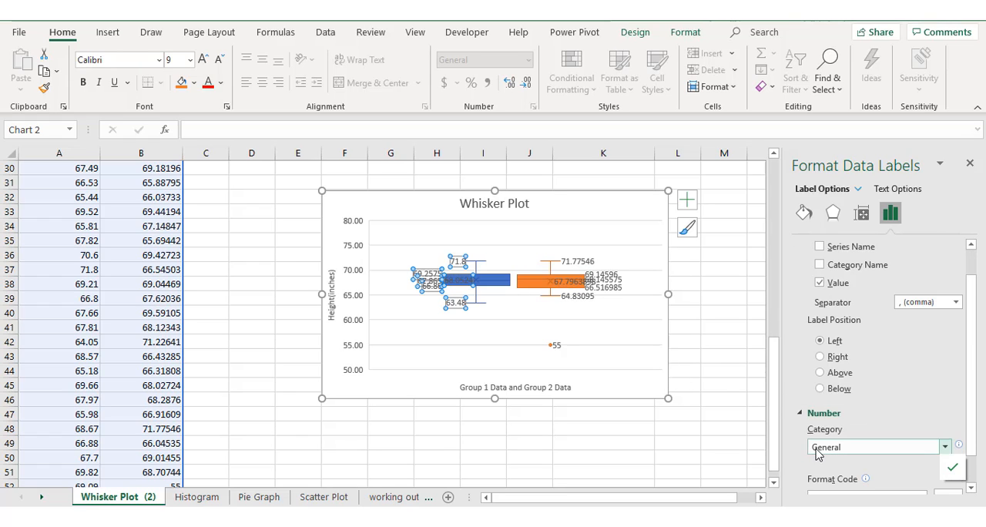
{"action": "left_click", "coordinate": [842, 449]}
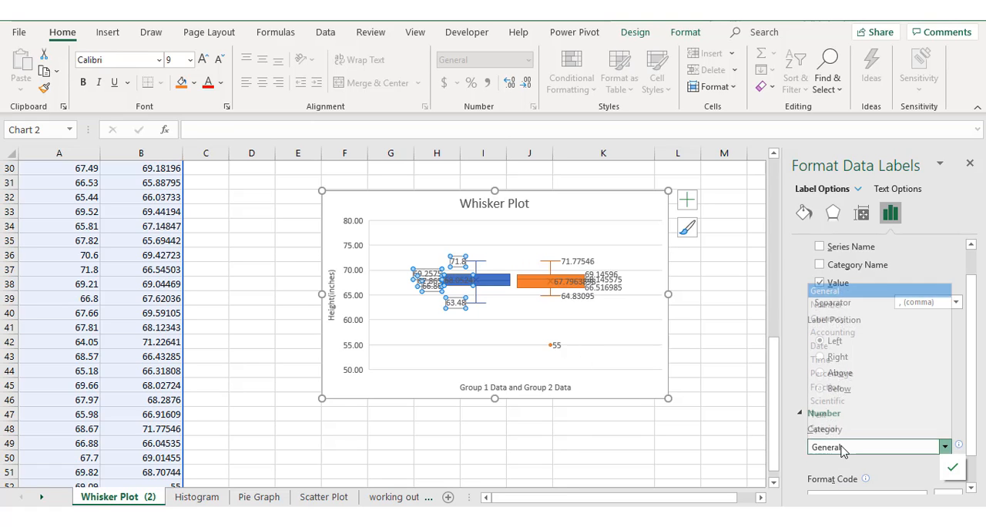
{"action": "left_click", "coordinate": [828, 294]}
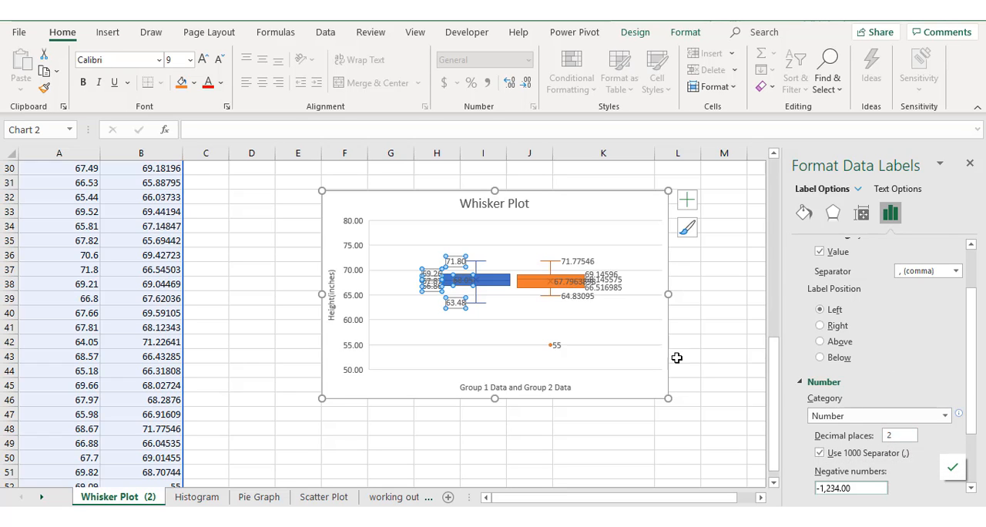
Format the orange Group 2 box's data labels with the Number category at 2 decimal places and finish formatting
{"action": "left_click", "coordinate": [607, 288]}
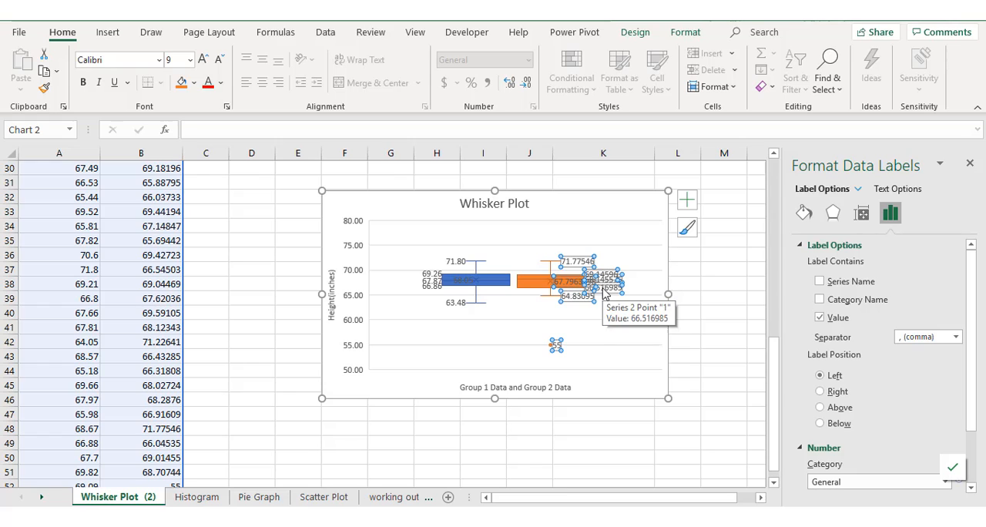
{"action": "right_click", "coordinate": [605, 292]}
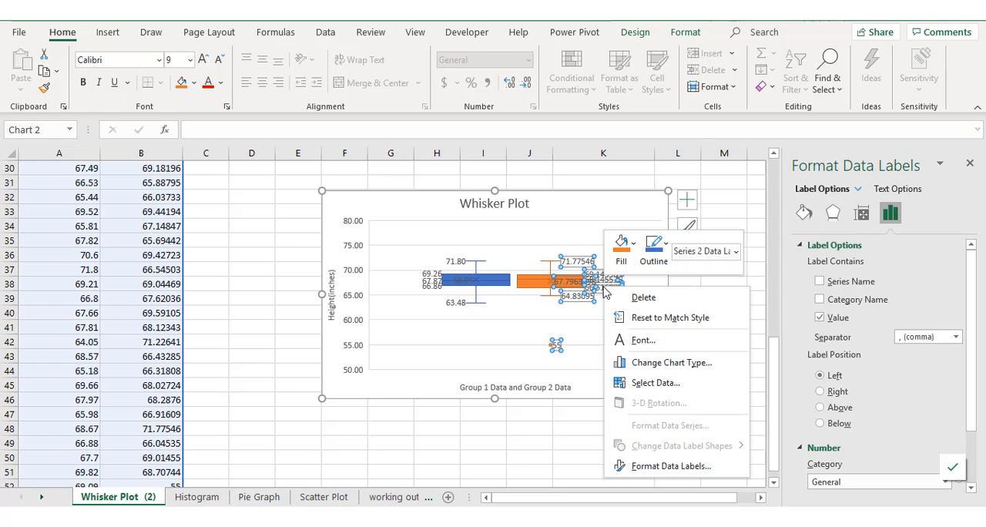
{"action": "left_click", "coordinate": [664, 466]}
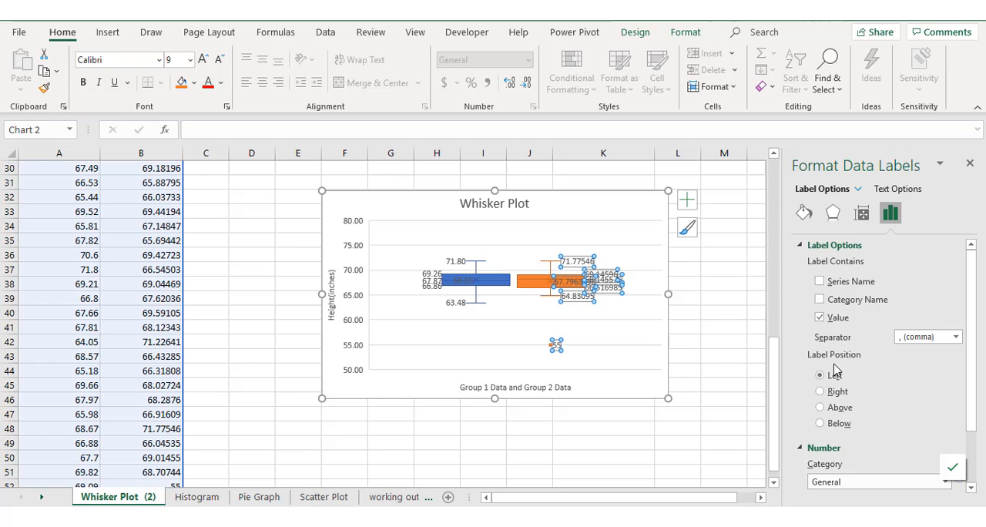
{"action": "left_click", "coordinate": [843, 487]}
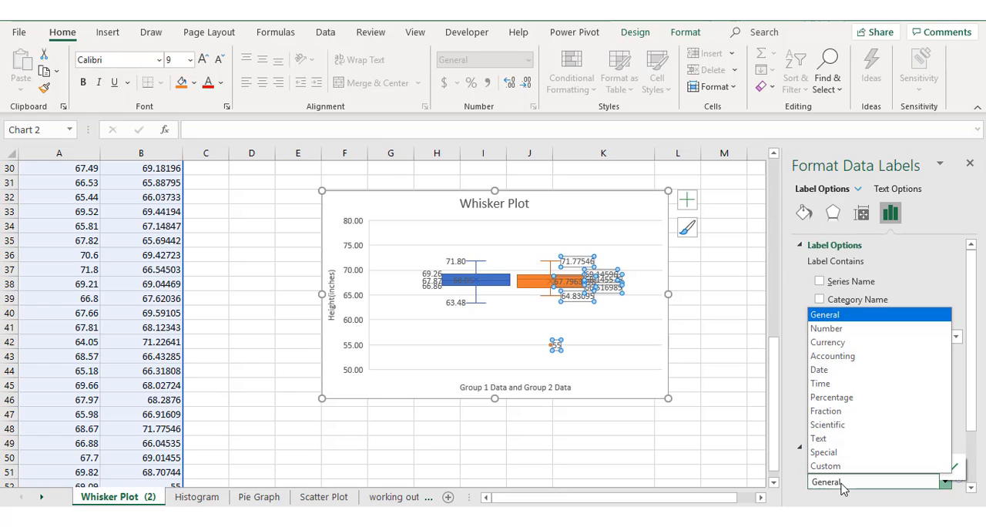
{"action": "left_click", "coordinate": [835, 330]}
{"action": "scroll", "coordinate": [846, 372], "scroll_direction": "down", "scroll_amount": 2}
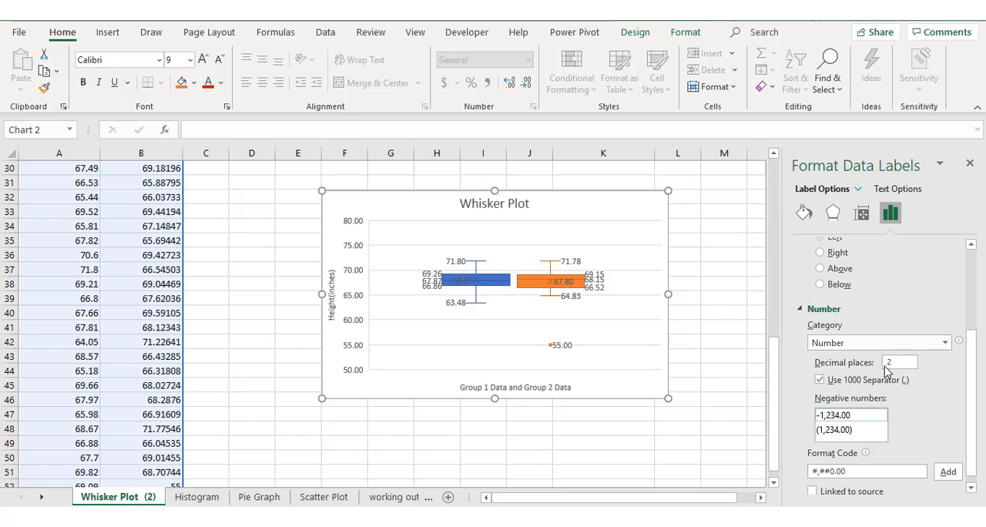
{"action": "left_click", "coordinate": [973, 164]}
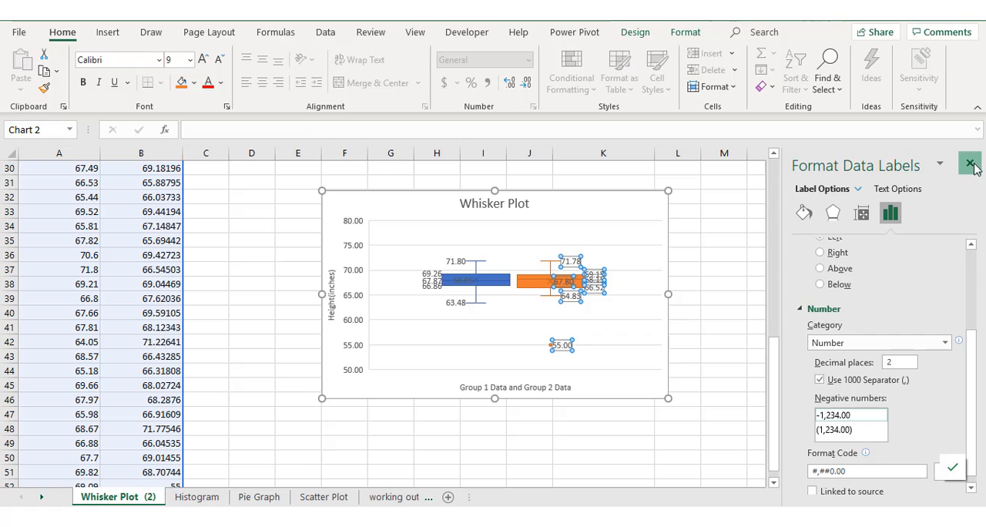
{"action": "left_click", "coordinate": [972, 168]}
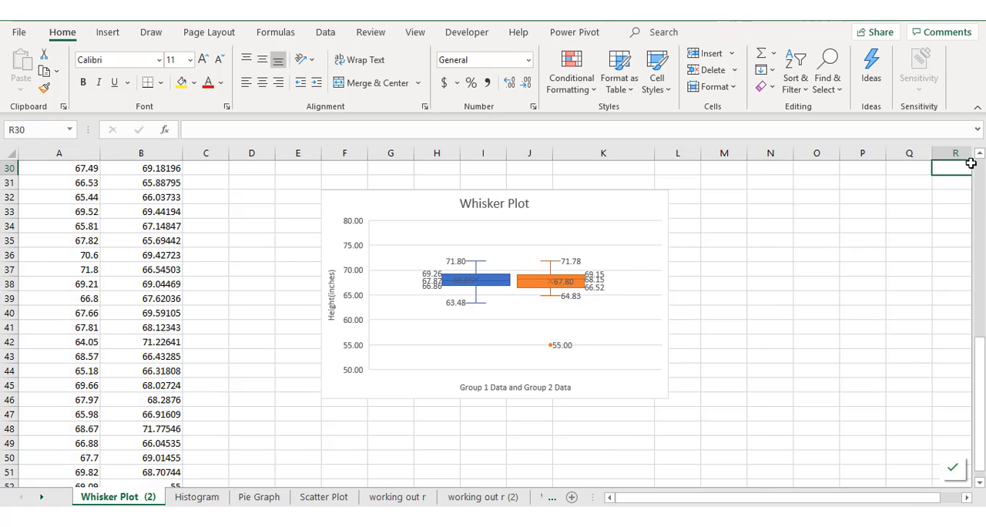
Enlarge the whisker plot chart so that it extends into column M and down to row 51
{"action": "left_click", "coordinate": [591, 342]}
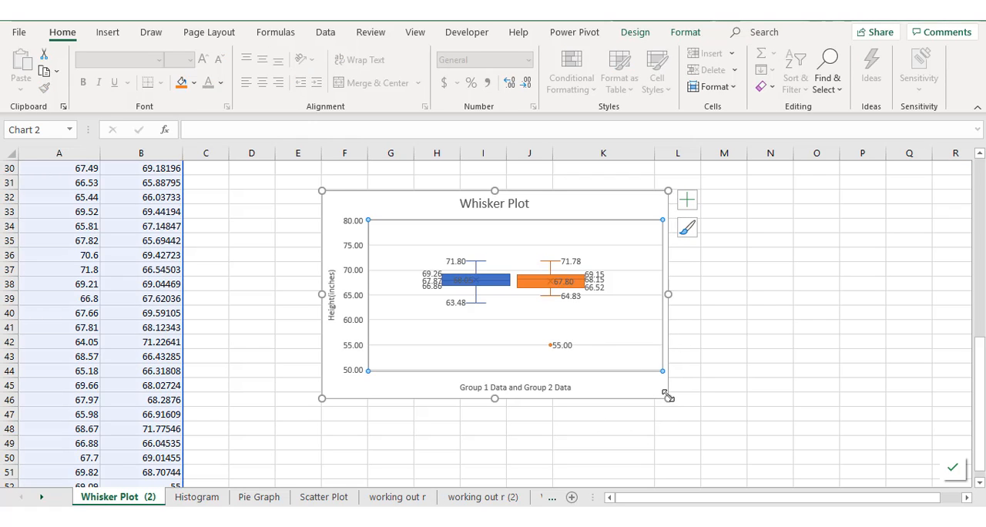
{"action": "left_click_drag", "start_coordinate": [668, 398], "coordinate": [727, 461]}
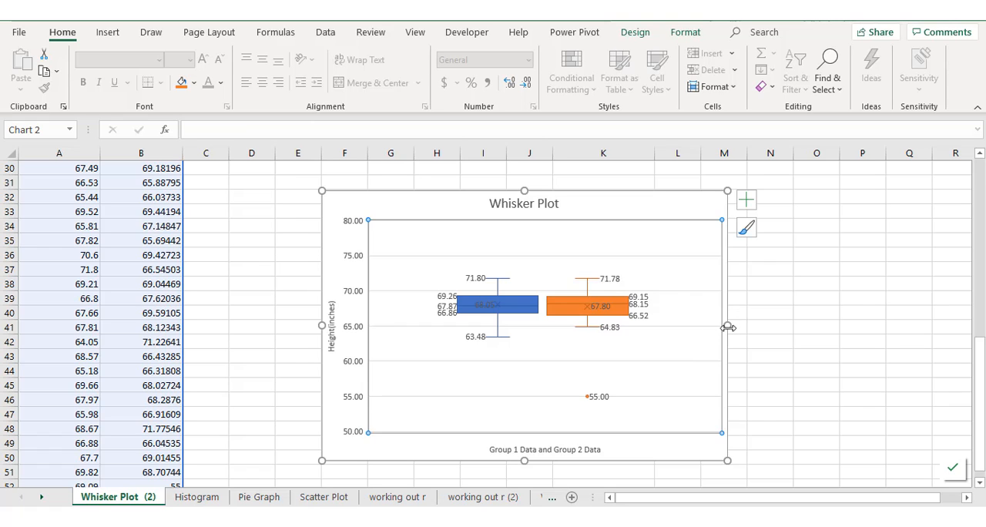
{"action": "left_click_drag", "start_coordinate": [727, 327], "coordinate": [678, 329]}
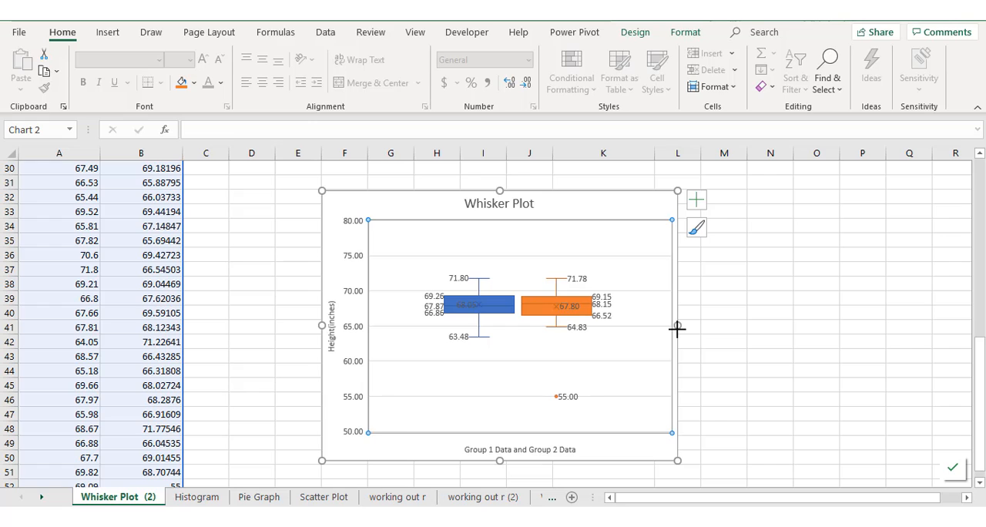
{"action": "left_click_drag", "start_coordinate": [680, 325], "coordinate": [724, 325]}
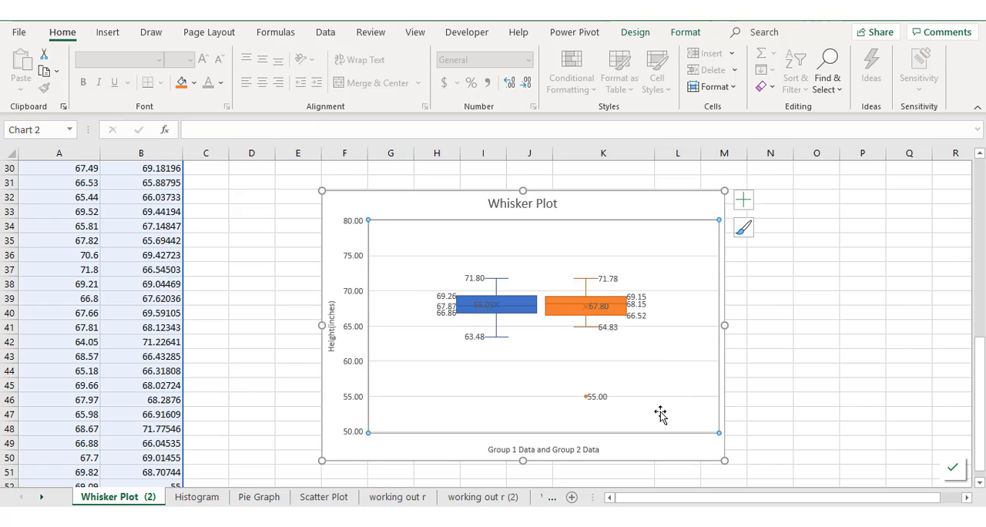
{"action": "left_click_drag", "start_coordinate": [724, 461], "coordinate": [742, 471]}
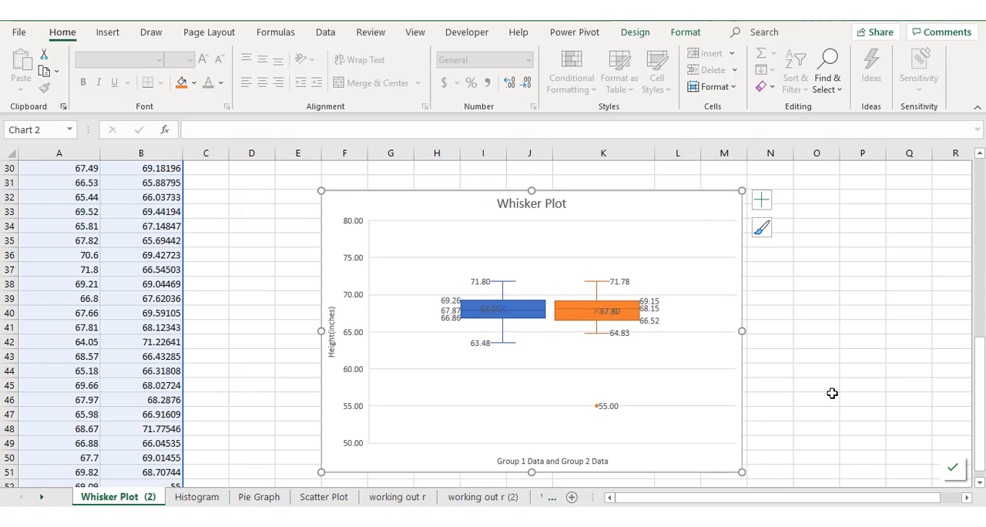
Copy the whole chart, switch to the Word document and paste it below the quartile diagram
{"action": "left_click", "coordinate": [366, 191]}
{"action": "right_click", "coordinate": [366, 192]}
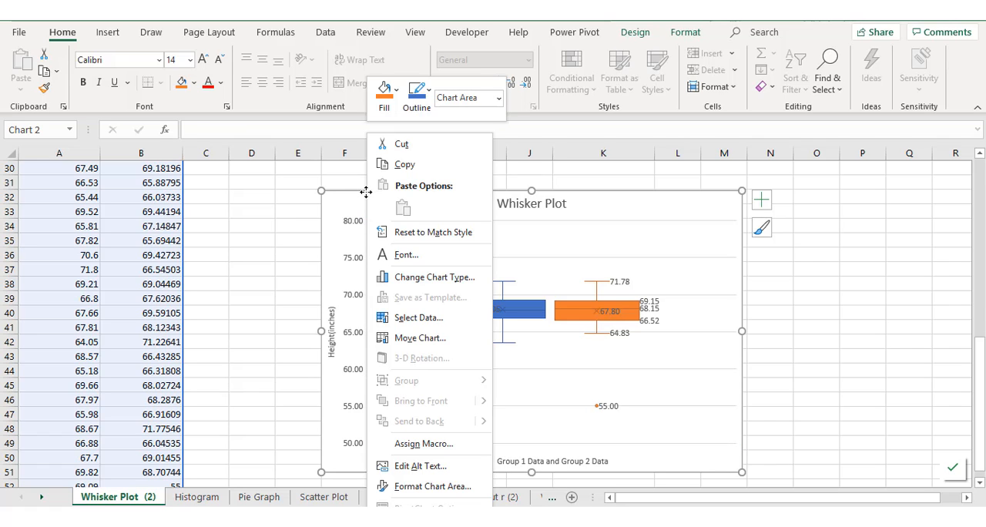
{"action": "left_click", "coordinate": [408, 164]}
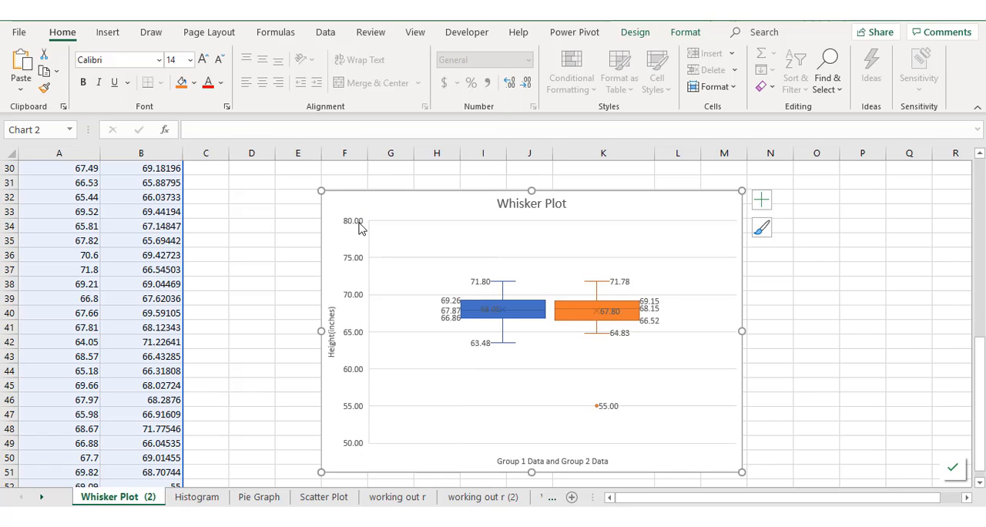
{"action": "left_click", "coordinate": [585, 505]}
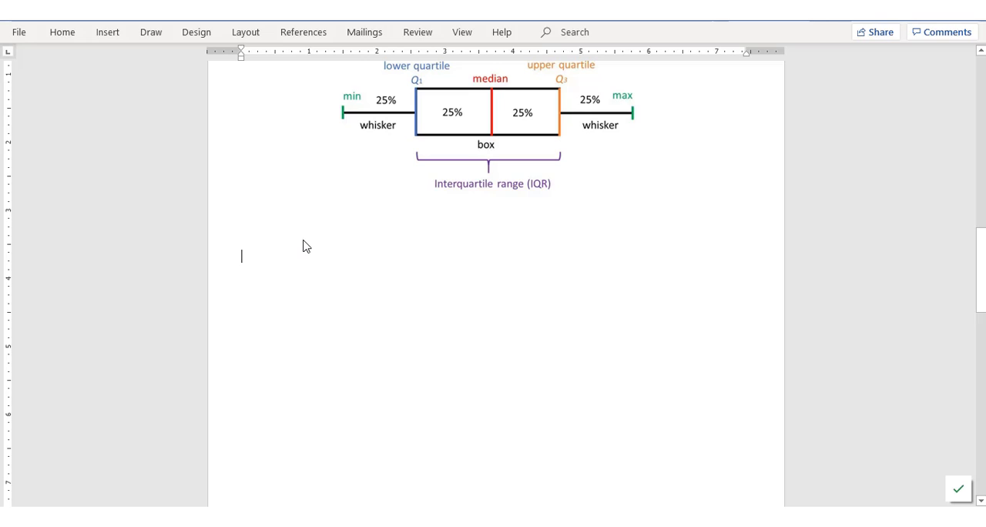
{"action": "key", "text": "ctrl+v"}
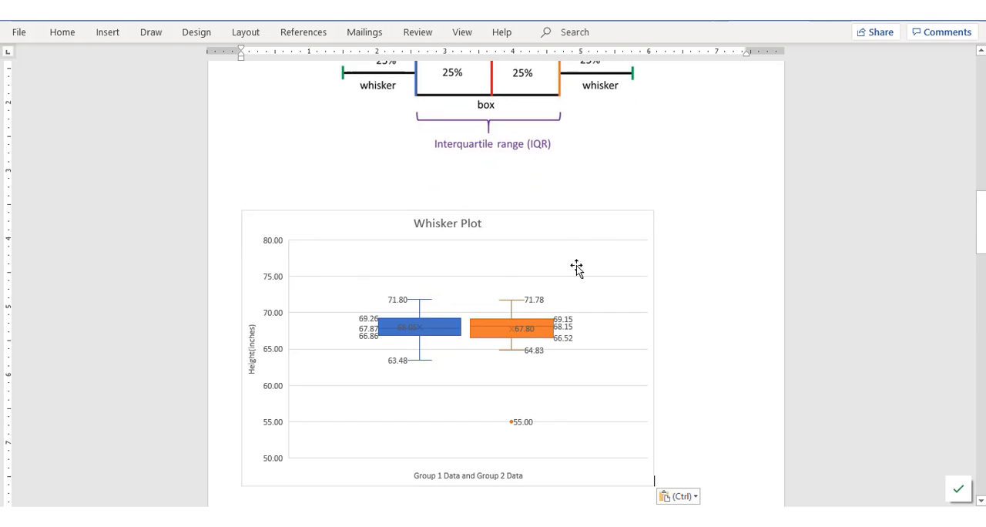
Give the pasted chart Square text wrapping and move it up and right to sit directly beneath the interquartile range diagram
{"action": "left_click", "coordinate": [597, 248]}
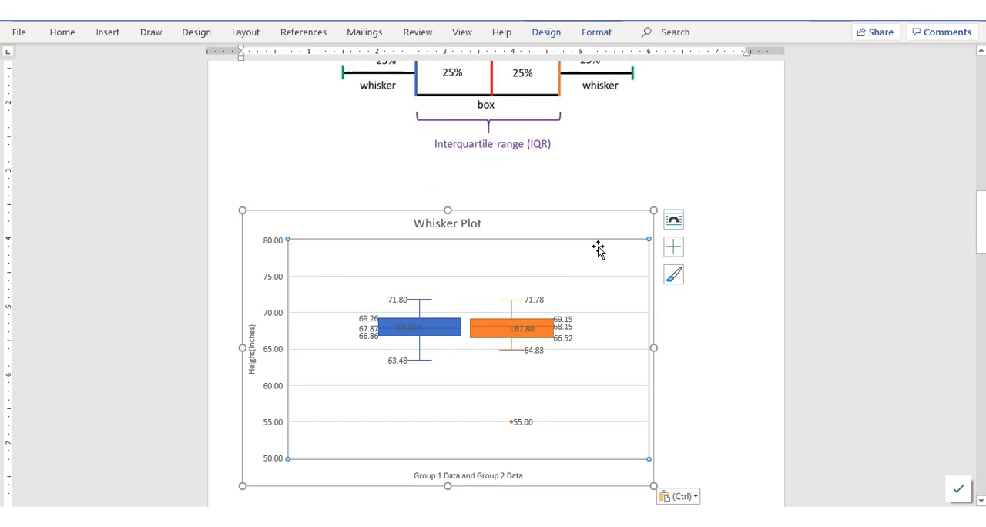
{"action": "left_click", "coordinate": [675, 222]}
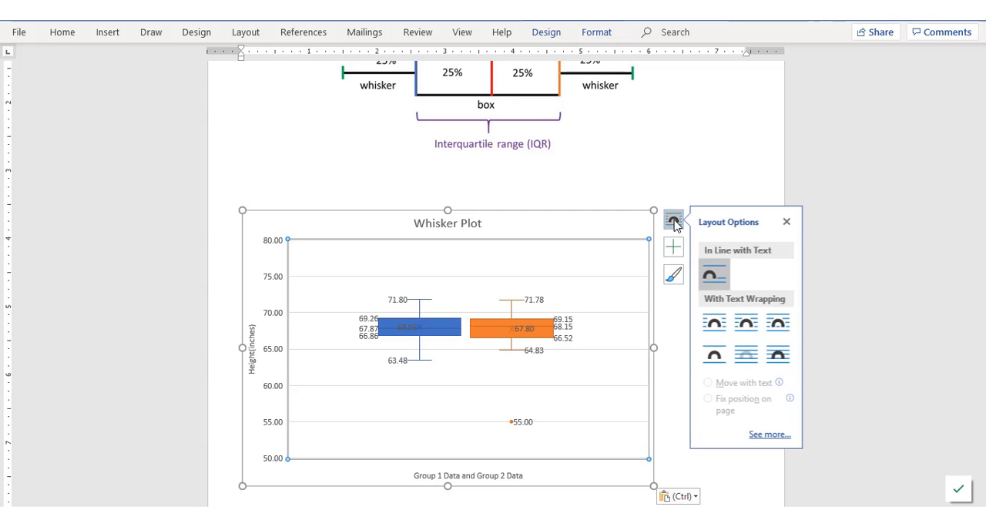
{"action": "left_click", "coordinate": [717, 326]}
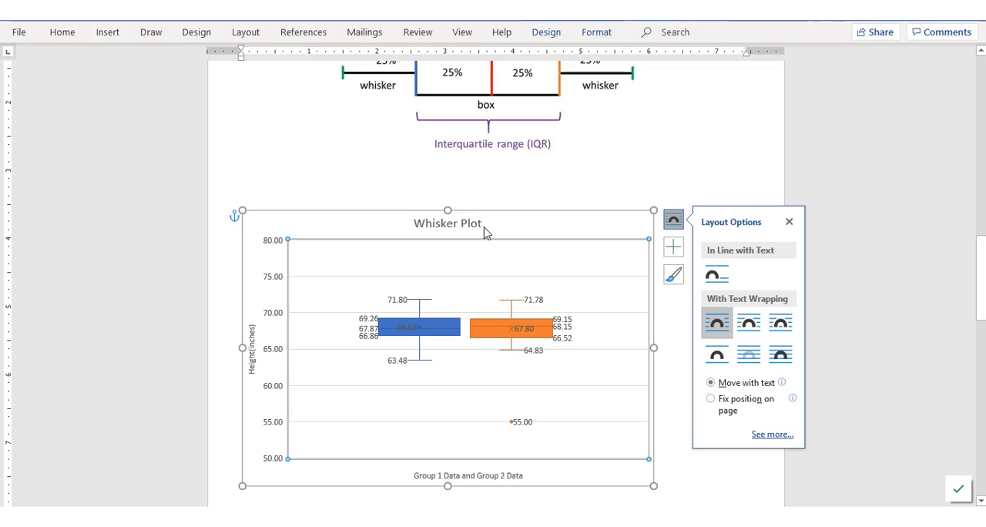
{"action": "left_click_drag", "start_coordinate": [506, 223], "coordinate": [568, 178]}
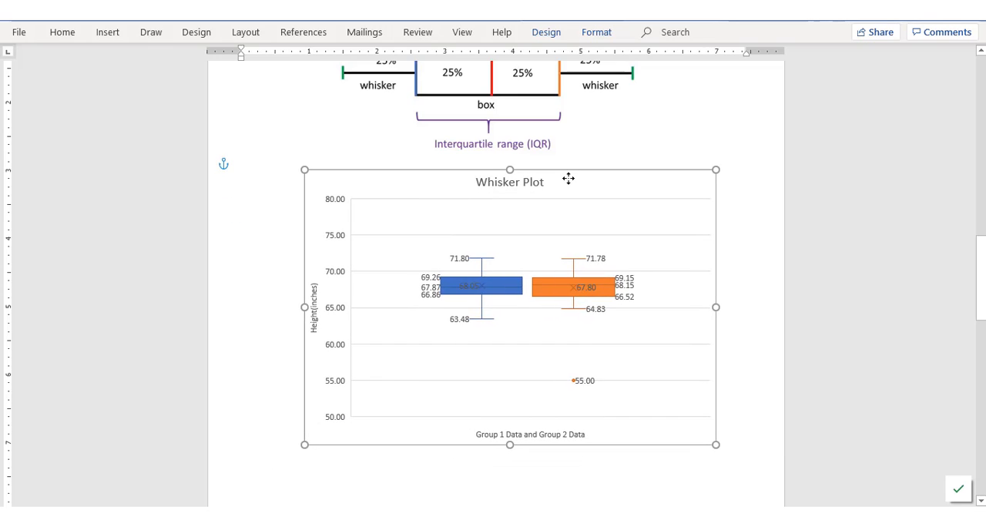
Examine the pasted chart's whisker, quartile and outlier values against the quartile diagram and the outlier formulas below the chart
{"action": "scroll", "coordinate": [578, 213], "scroll_direction": "up", "scroll_amount": 2}
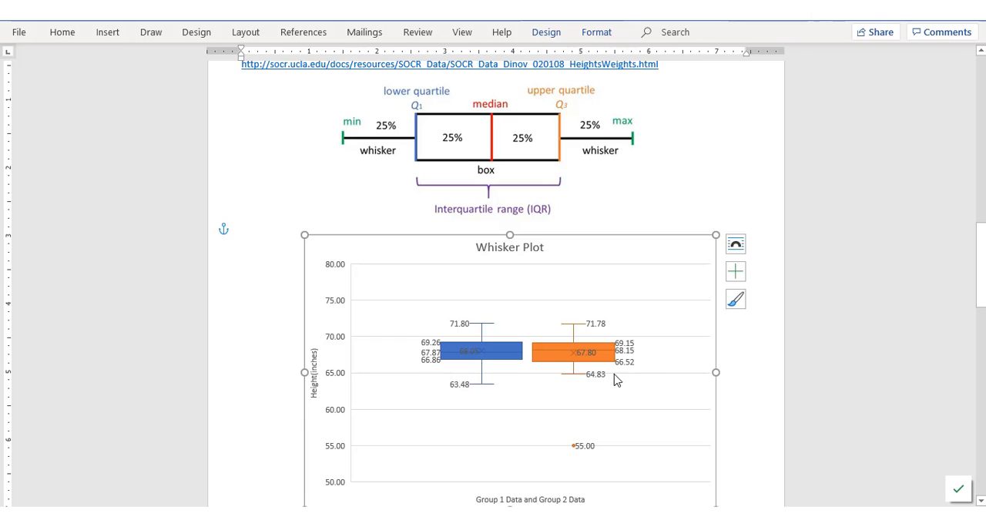
{"action": "mouse_move", "coordinate": [600, 378]}
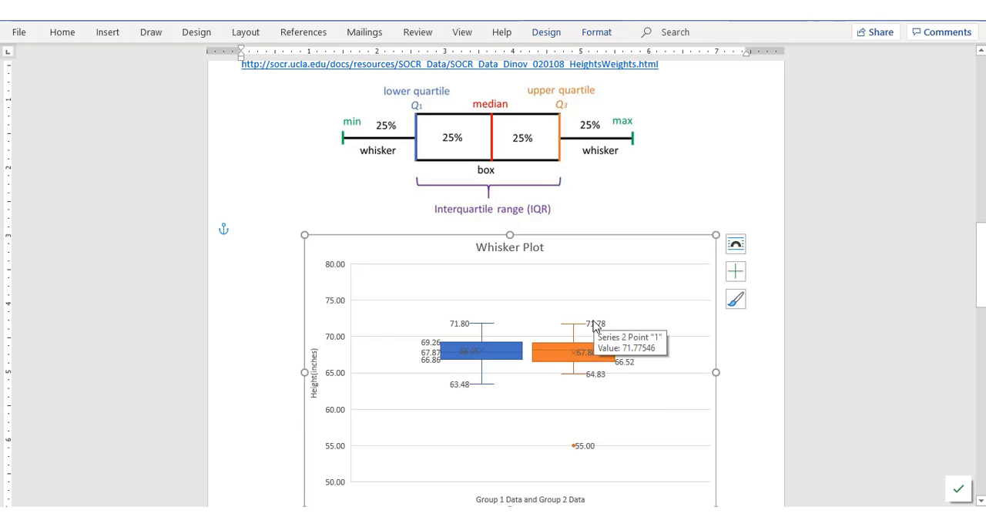
{"action": "mouse_move", "coordinate": [628, 368]}
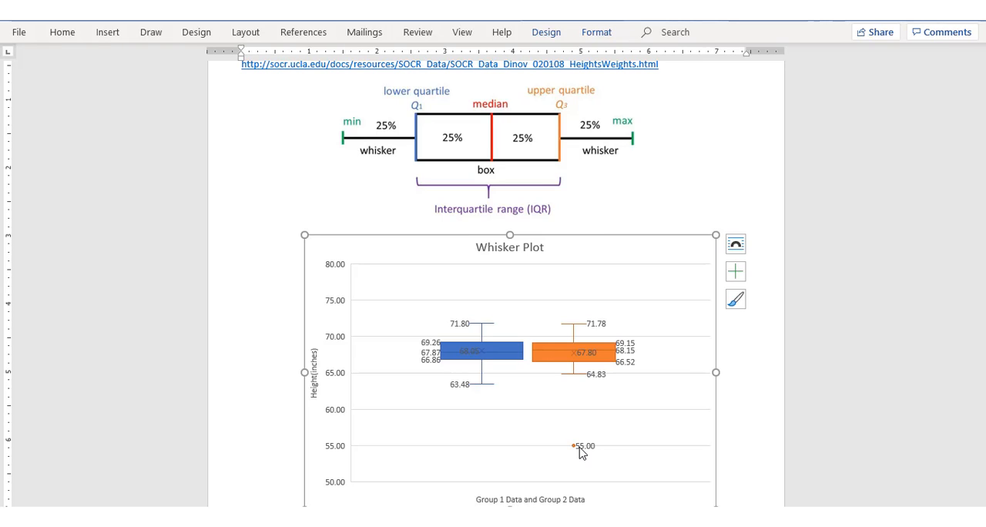
{"action": "left_click", "coordinate": [732, 417]}
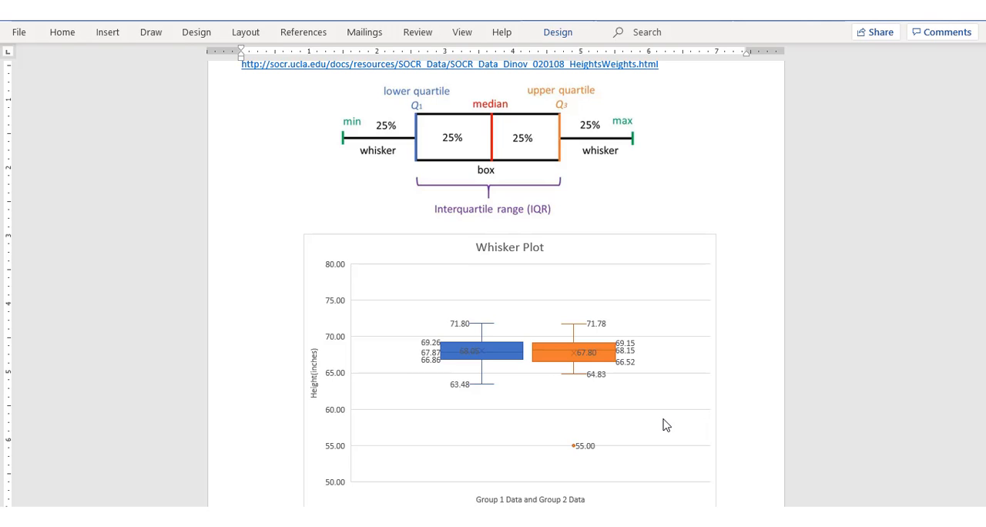
{"action": "scroll", "coordinate": [665, 423], "scroll_direction": "down", "scroll_amount": 3}
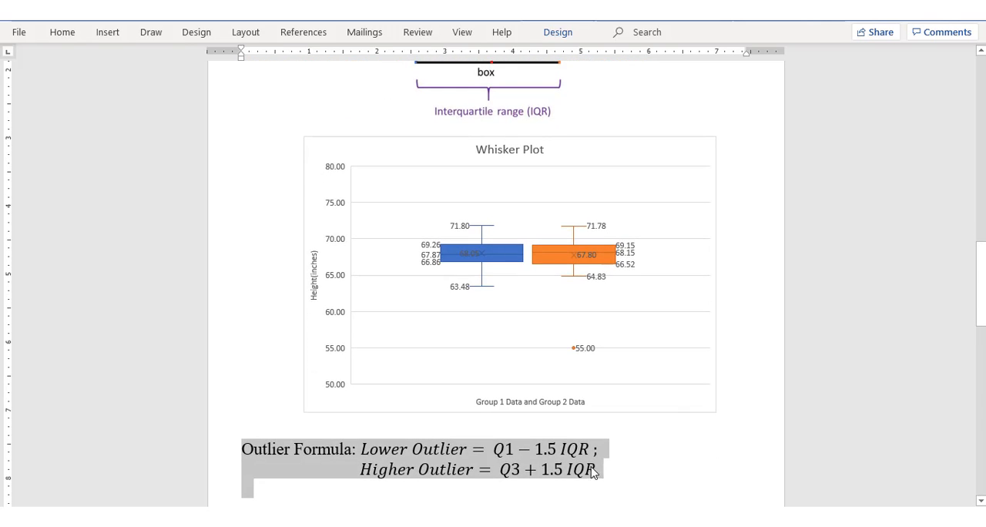
{"action": "left_click", "coordinate": [617, 472]}
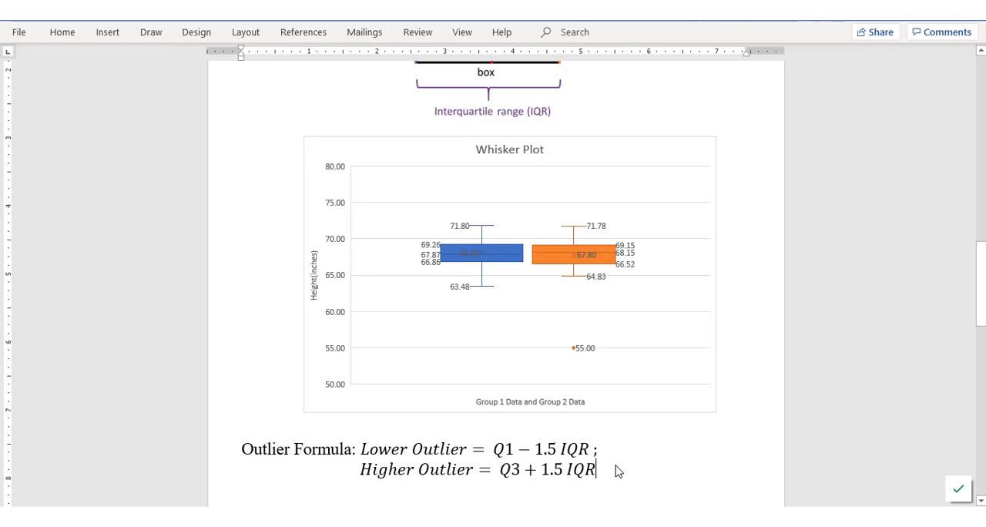